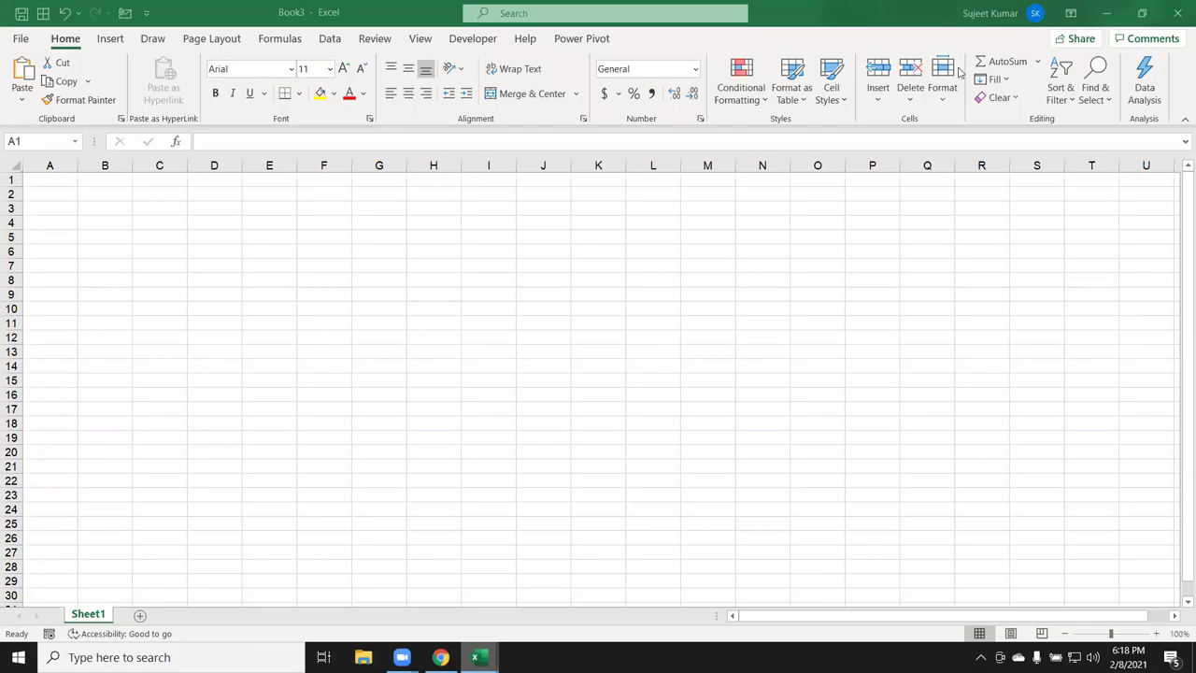
- Enter start date 10/10/1990 in C6 and today's date 2/8/2021 in D6
click(179, 266)
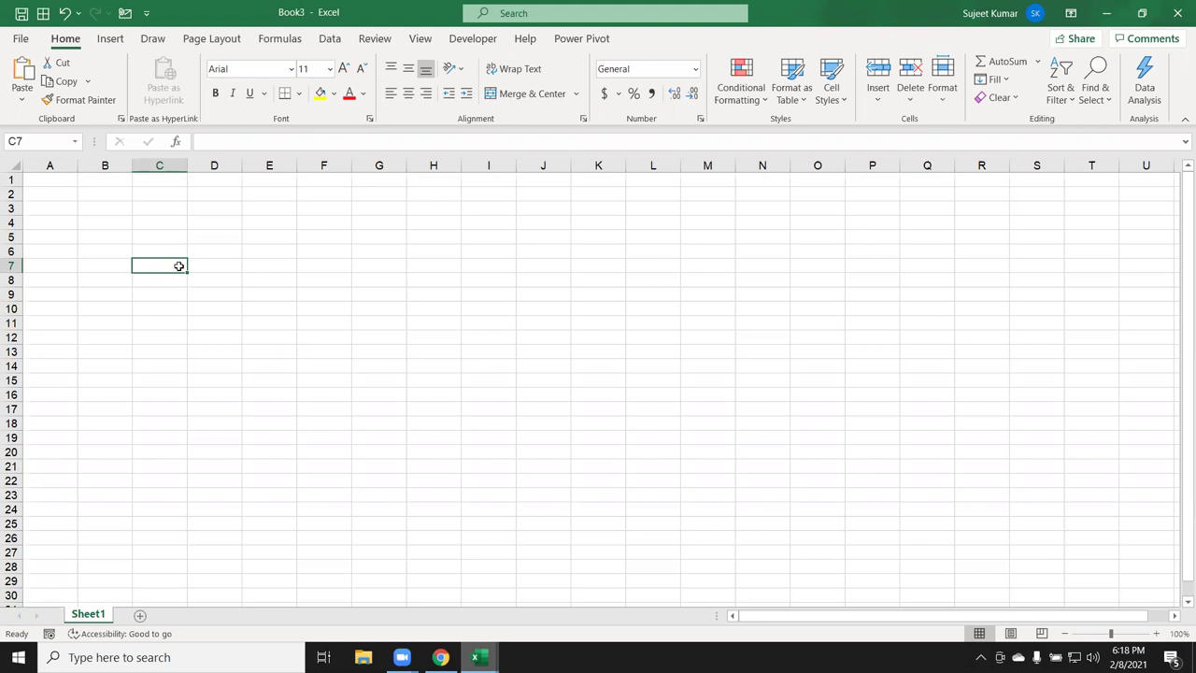
key(Up)
text(10/10/1990)
key(Return)
key(Up)
key(Right)
key(ctrl+semicolon)
key(Return)
key(Up)
- Enter =D6-C6 in E6 to get the 11079-day difference
key(Right)
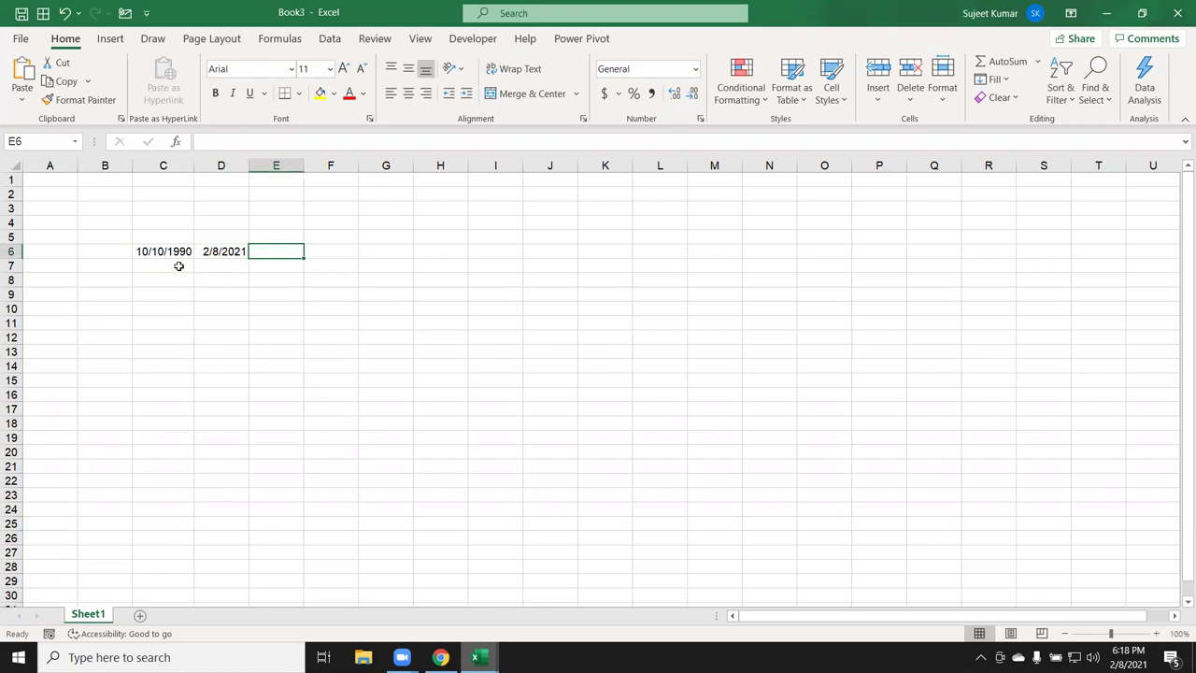
text(=)
key(Left)
text(-)
key(Left)
key(Left)
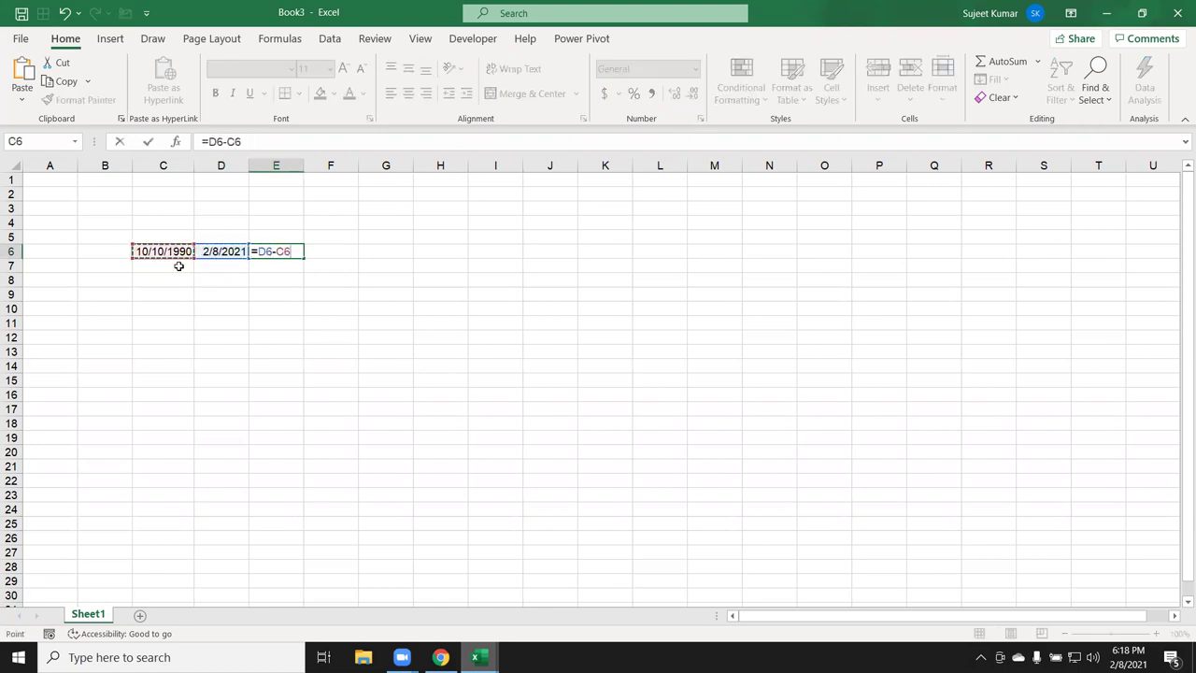
key(Return)
key(Up)
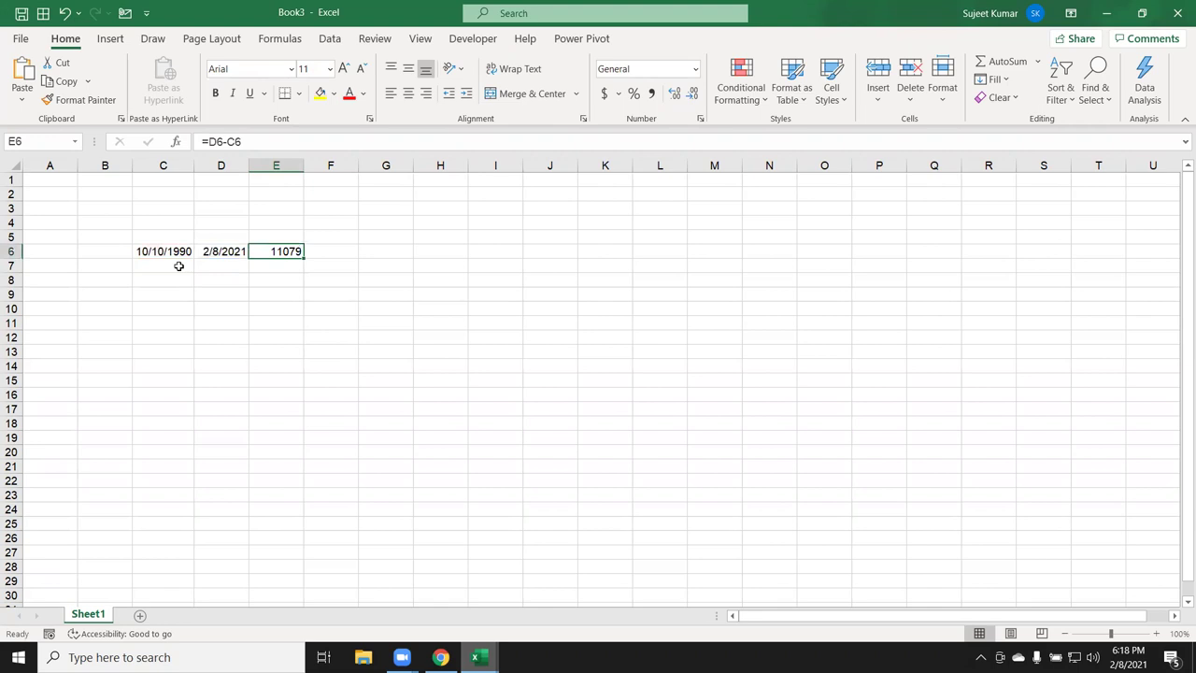
- Clear E6 and add headings Y, M and D across E7:G7
key(Delete)
key(Down)
text(Y)
key(Tab)
text(M)
key(Tab)
text(D)
key(Return)
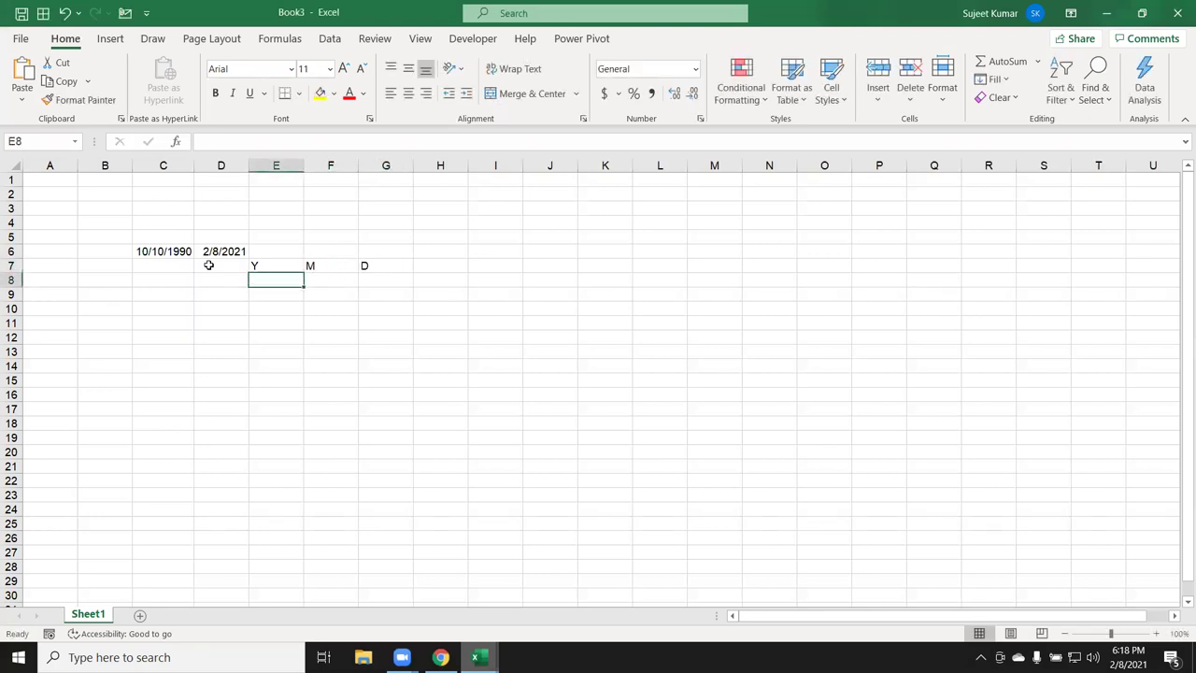
- Enter =DATEDIF(C6,D6,"Y") in E8, returning 30 whole years
text(=date)
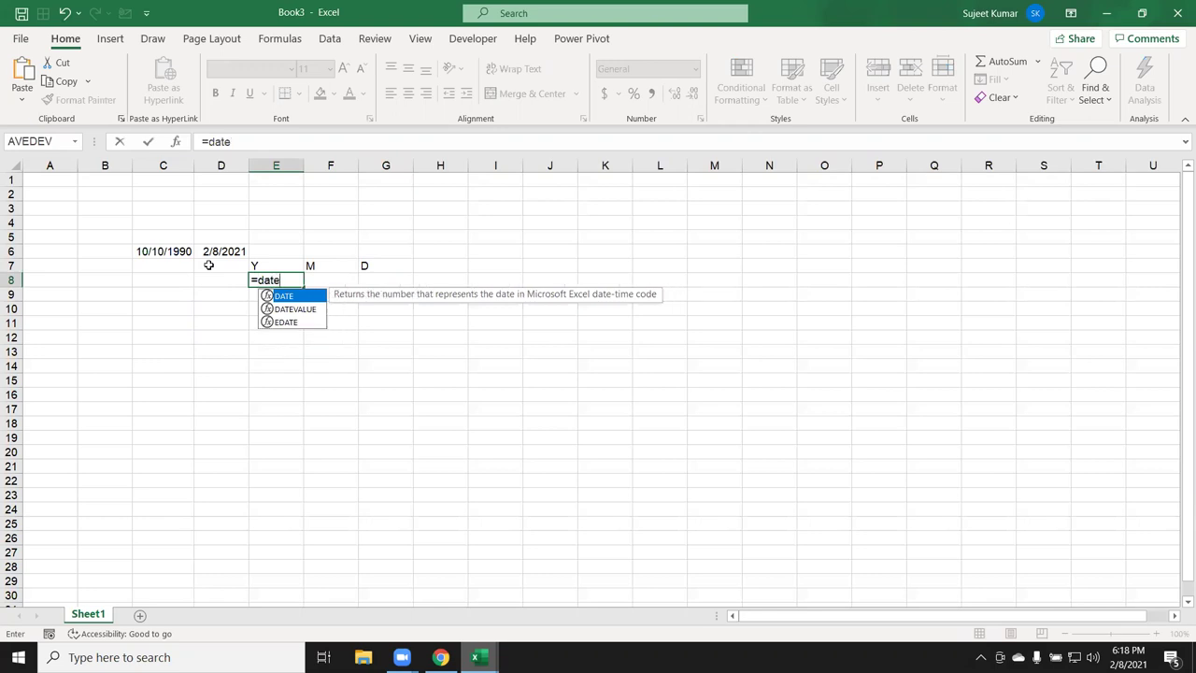
text(dif()
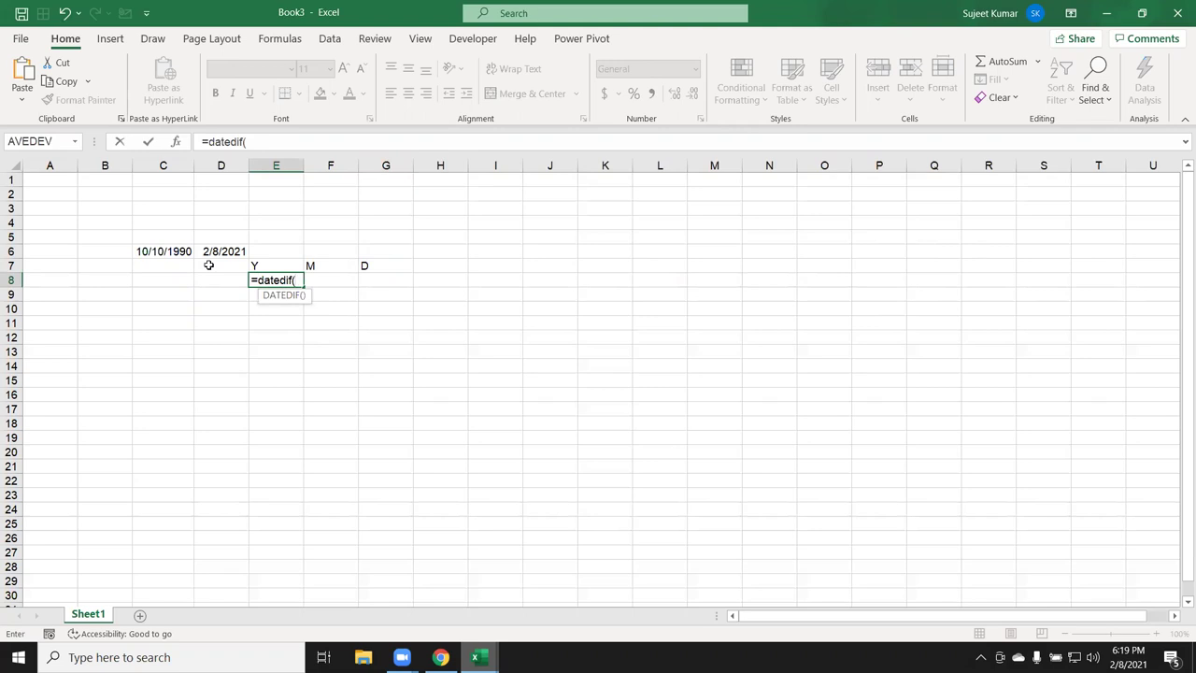
click(166, 252)
text(,)
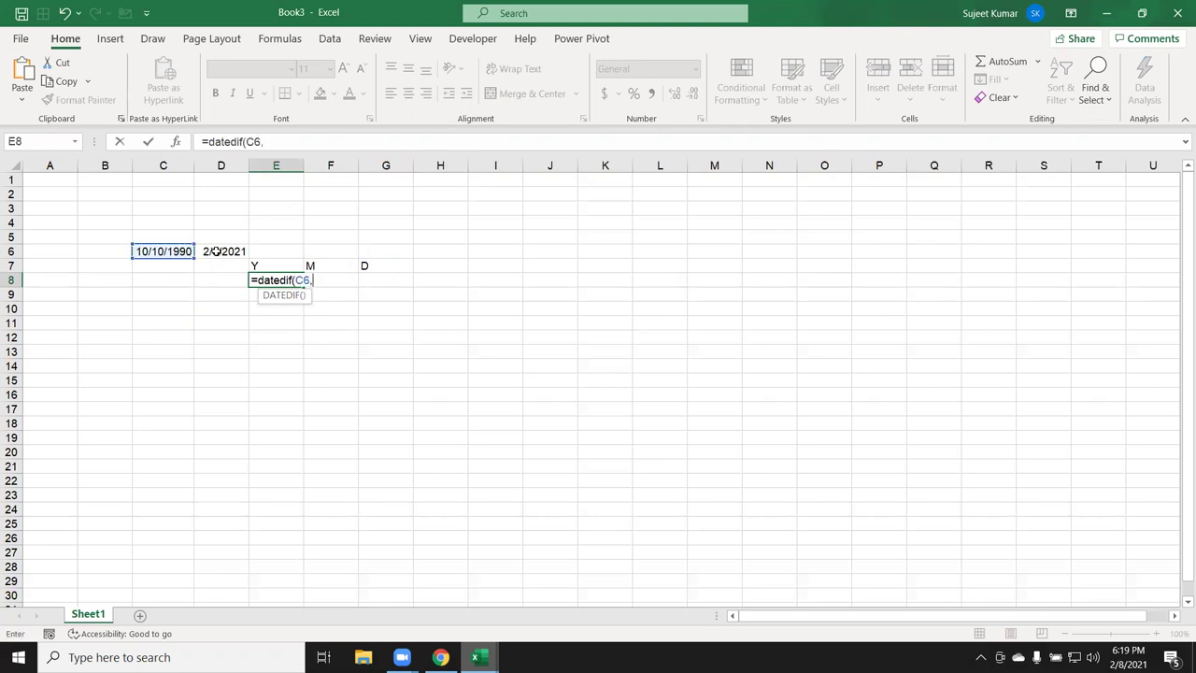
click(222, 252)
text(,)
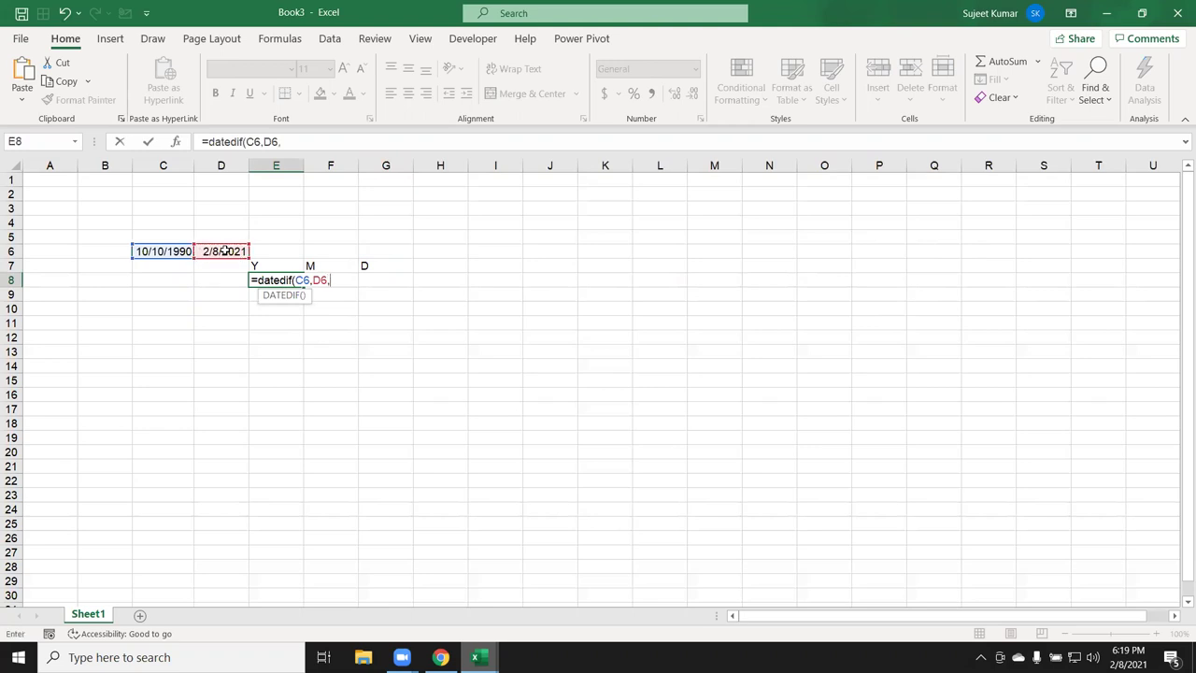
text(")
text(Y"))
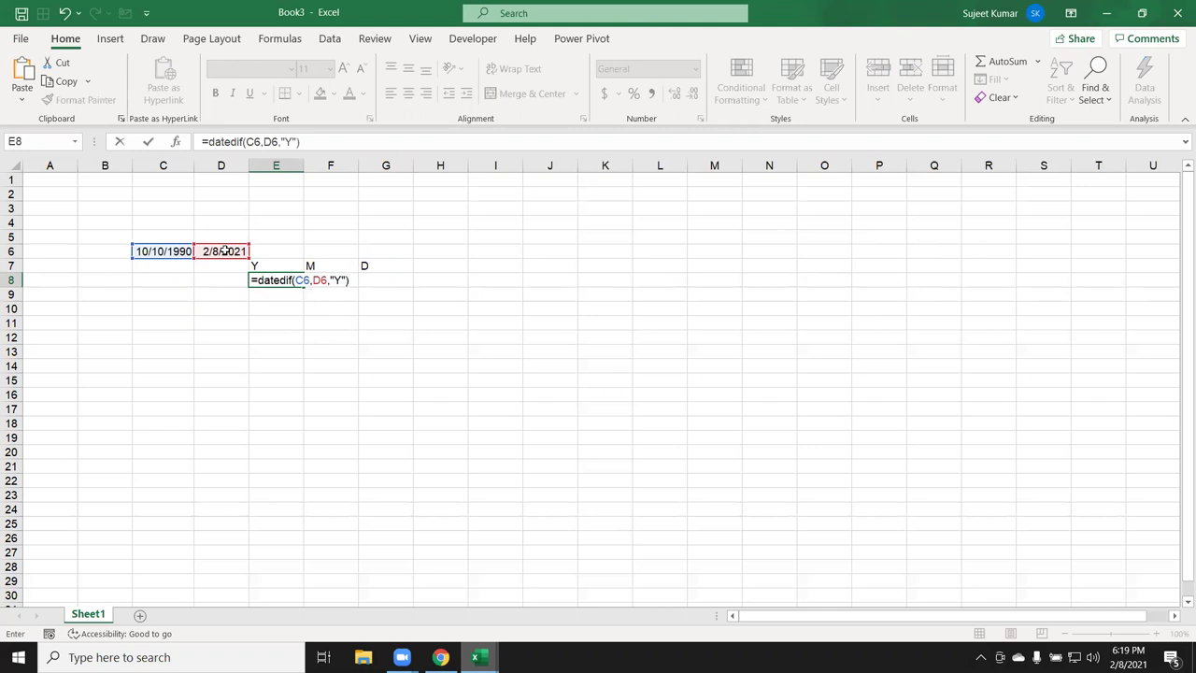
key(Return)
key(Up)
- Enter =DATEDIF(C6,D6,"m") in F8, which shows 363 total months
key(Right)
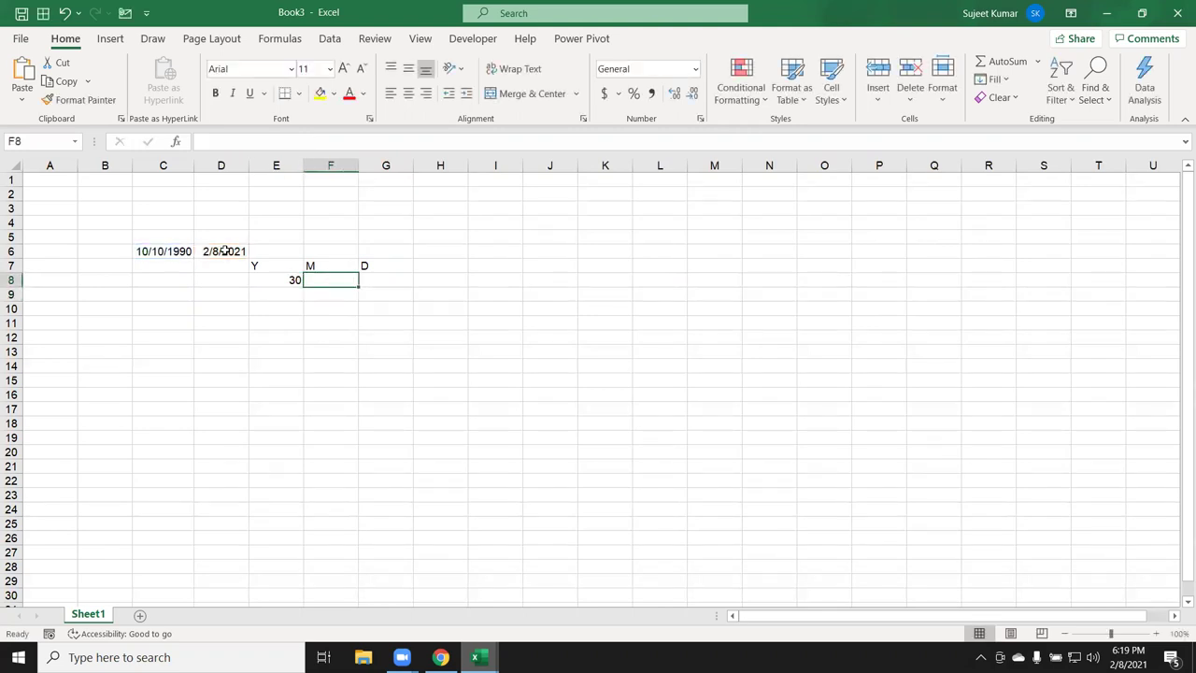
text(=datedif()
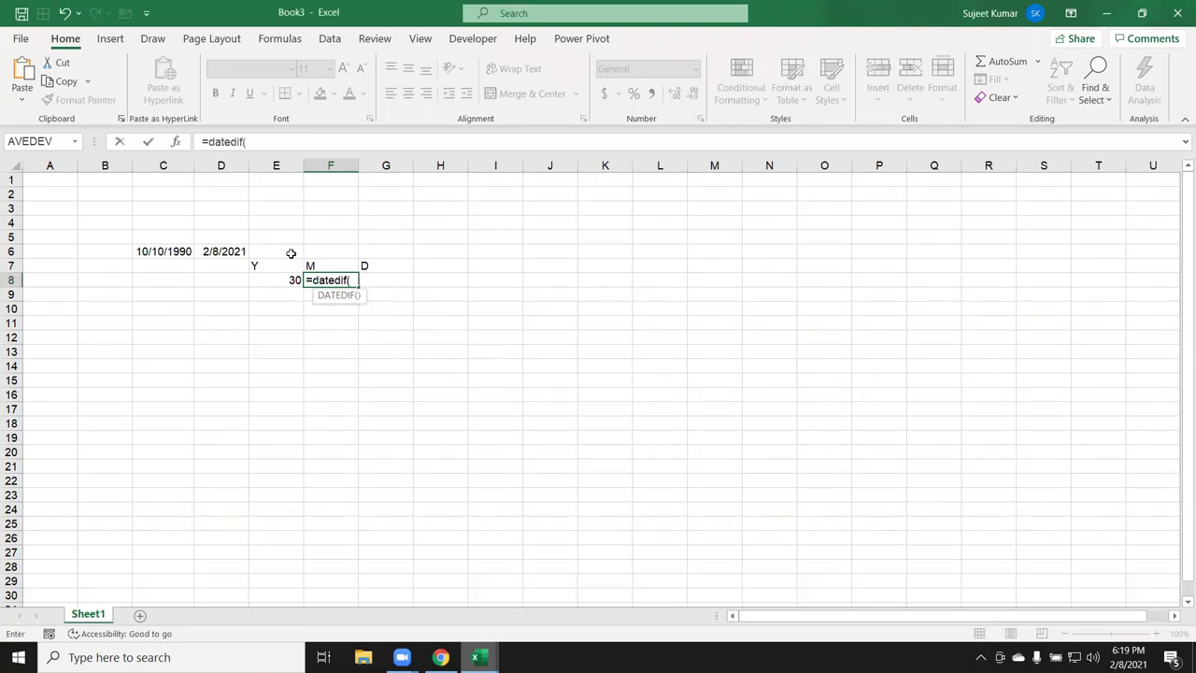
click(186, 248)
text(,)
click(233, 251)
text(,")
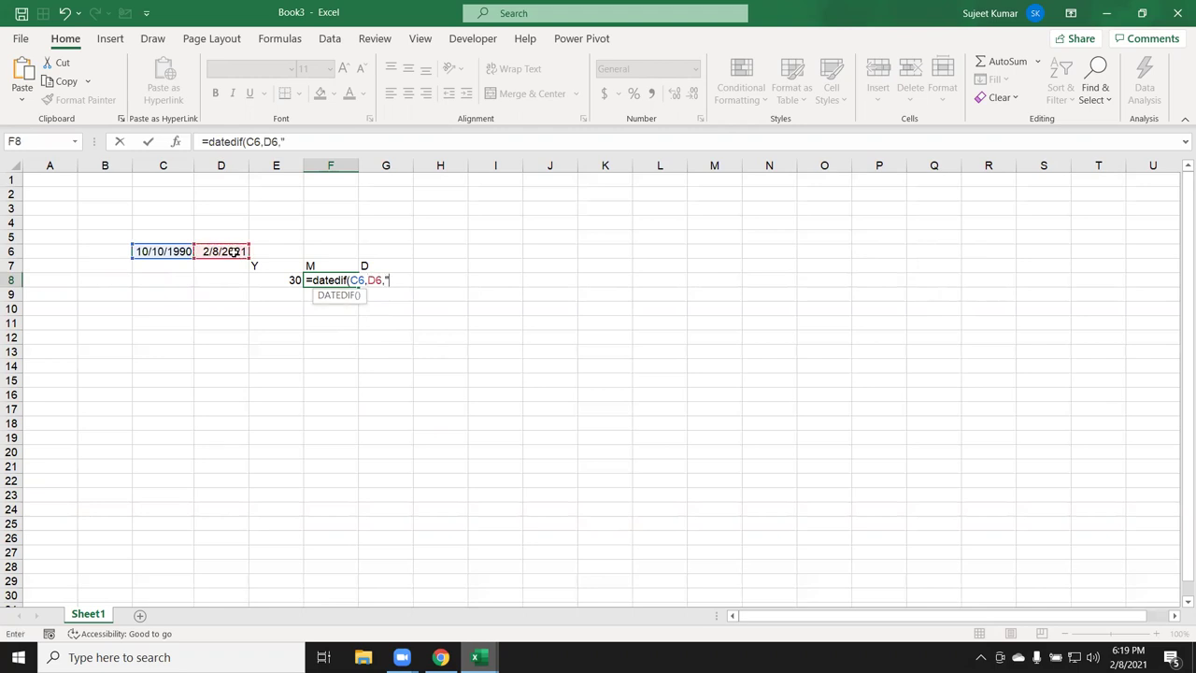
text(m")
key(Return)
key(Up)
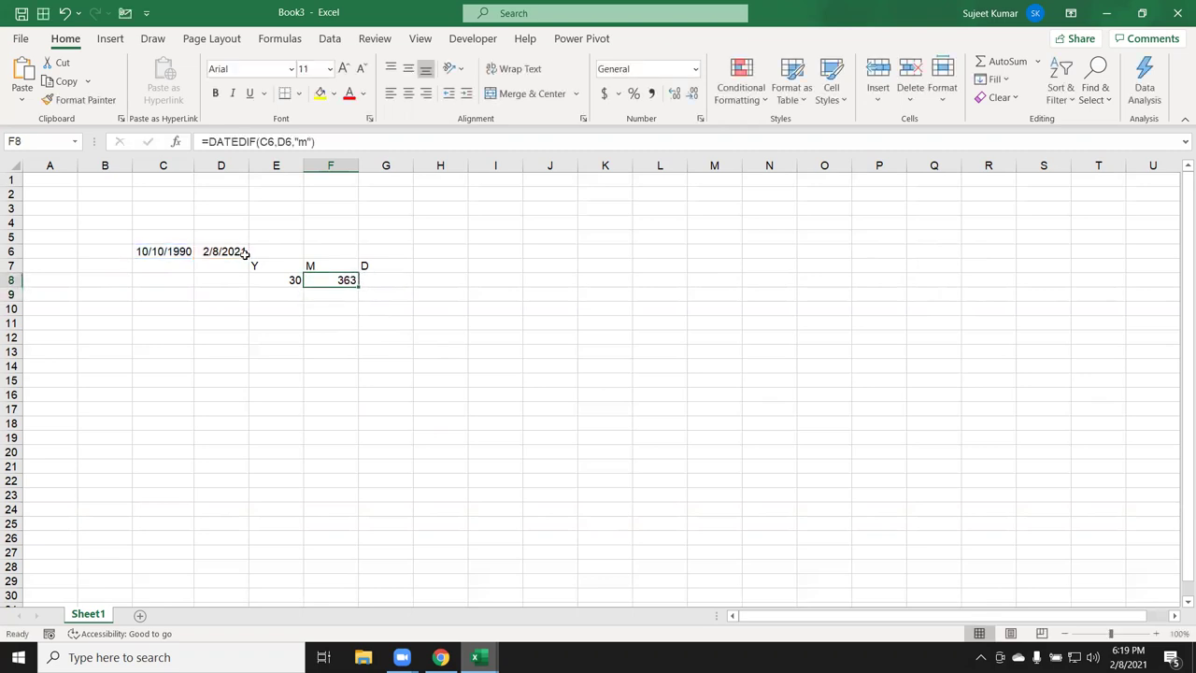
- Change F8's unit from "m" to "ym" so it shows 3 leftover months
double_click(325, 275)
click(400, 279)
text(y)
key(BackSpace)
text(y)
key(Return)
key(Up)
key(Right)
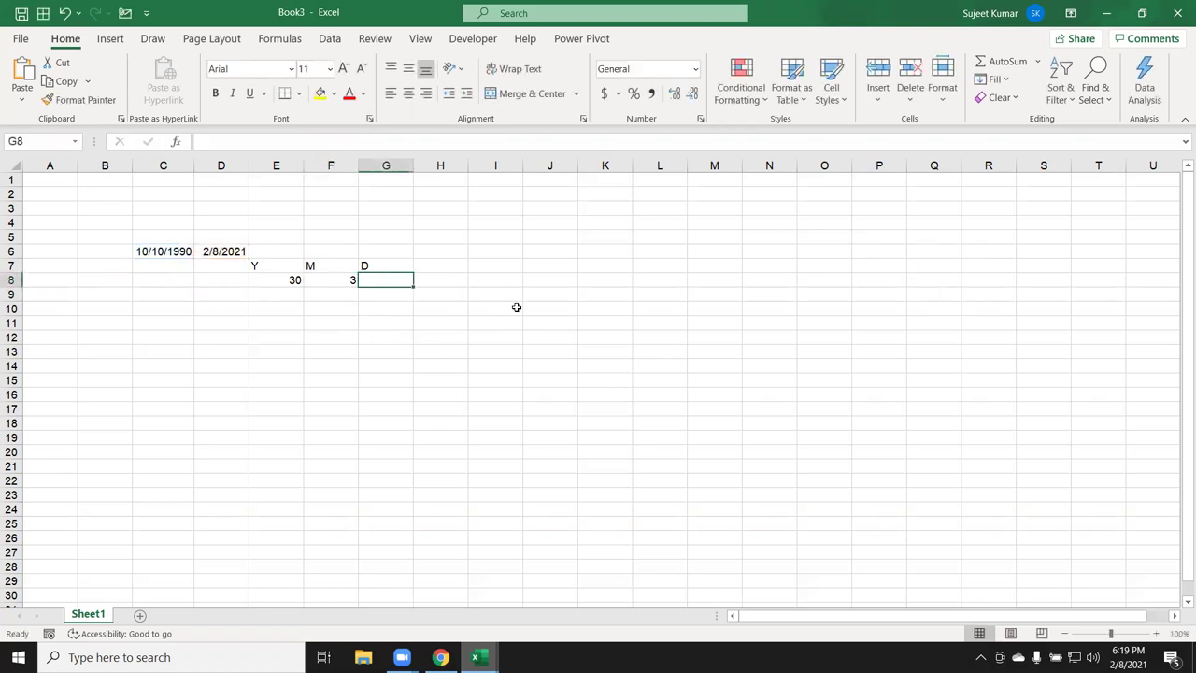
- Enter =DATEDIF(C6,D6,"md") in G8 for 29 days, then review the E8:G8 formulas
text(=datedif()
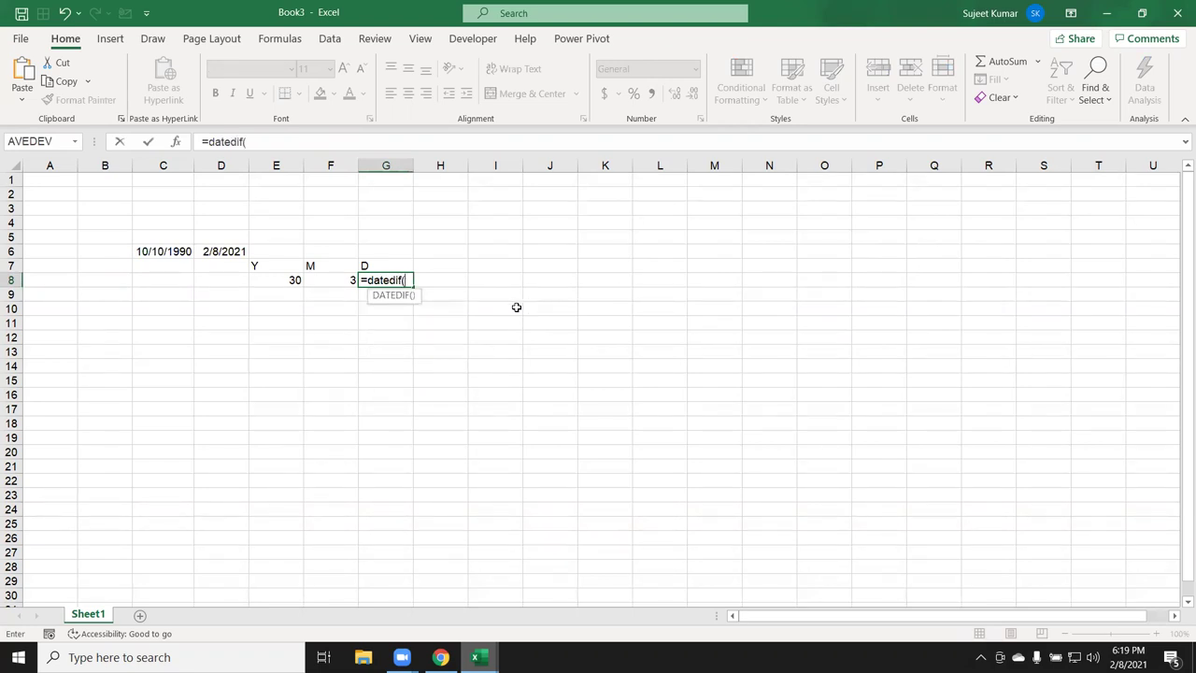
click(159, 258)
text(,)
click(211, 250)
text(,"y)
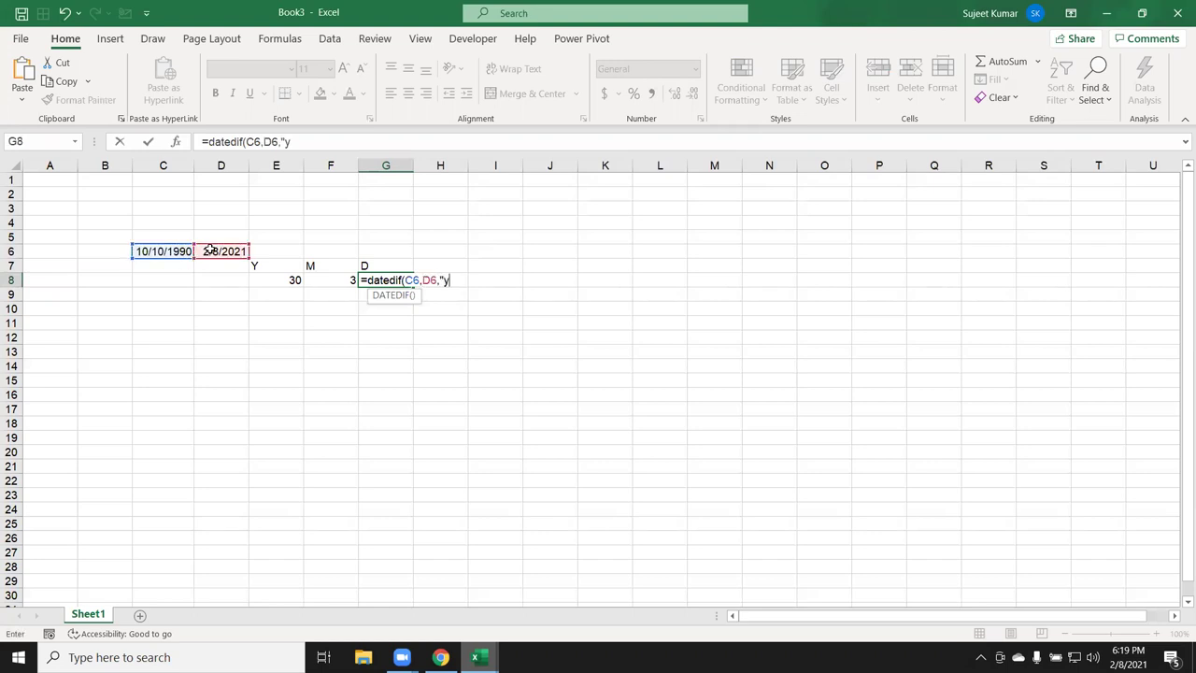
key(BackSpace)
text(md"))
key(Return)
key(Up)
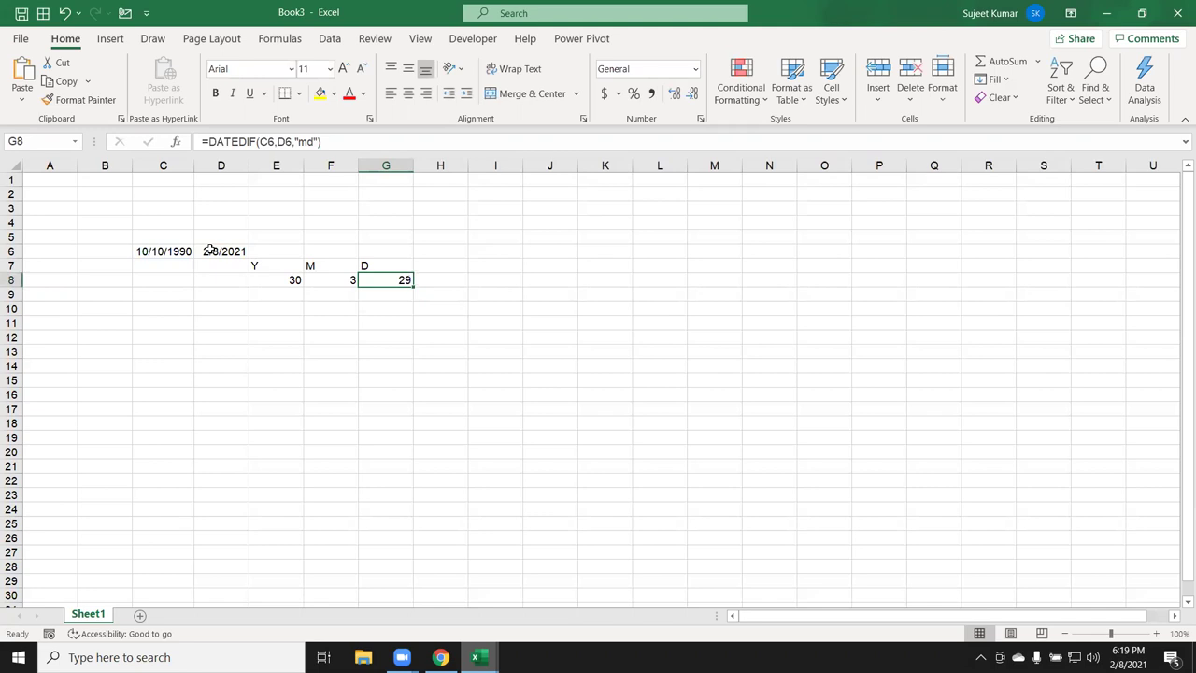
key(Left)
key(Left)
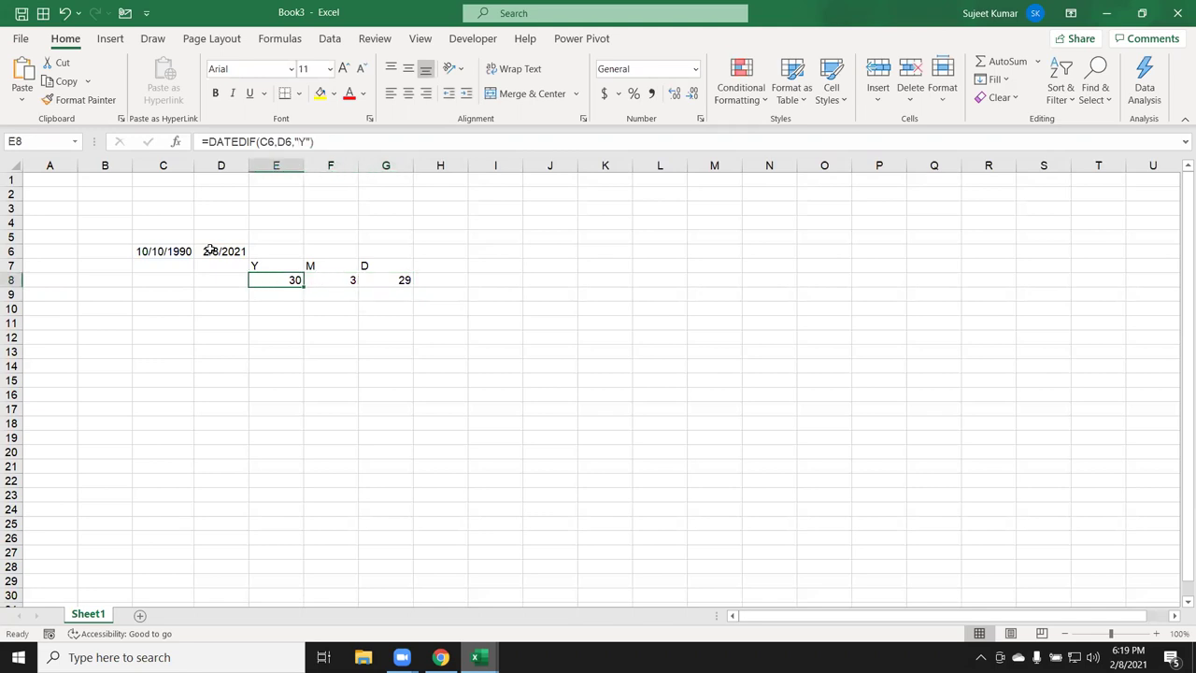
key(Right)
key(Right)
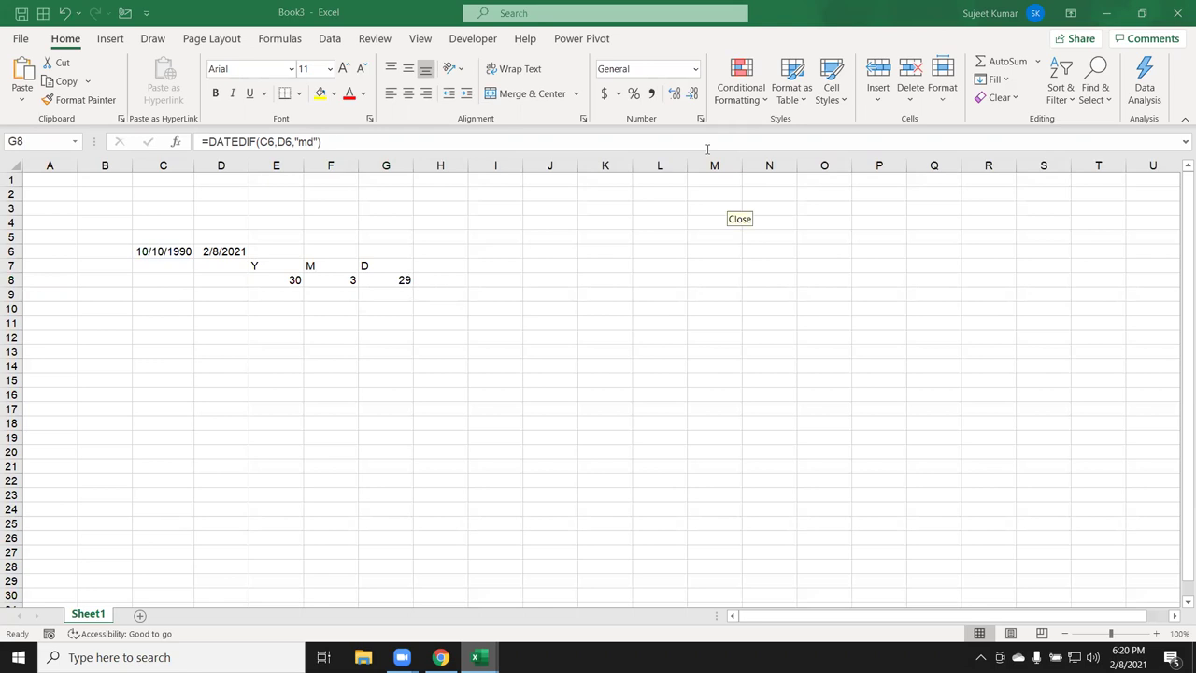
- Enter trial times 10:20 and then 6:20 in C11, checking the stored value
click(156, 323)
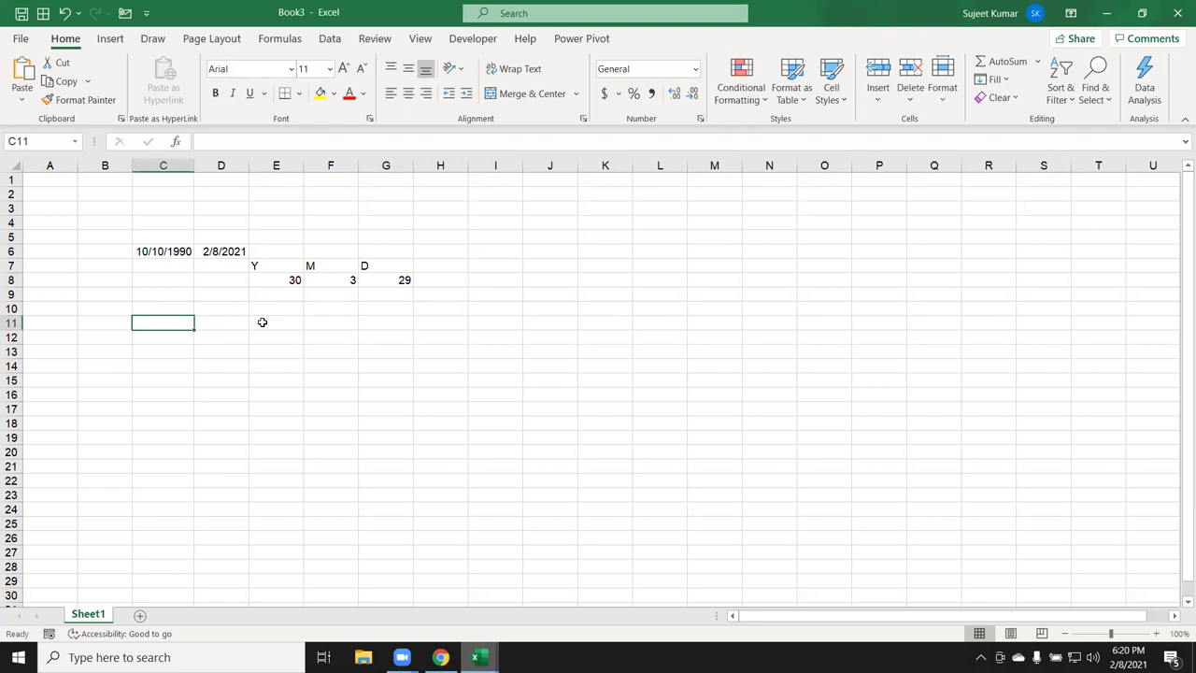
text(10:20)
key(Return)
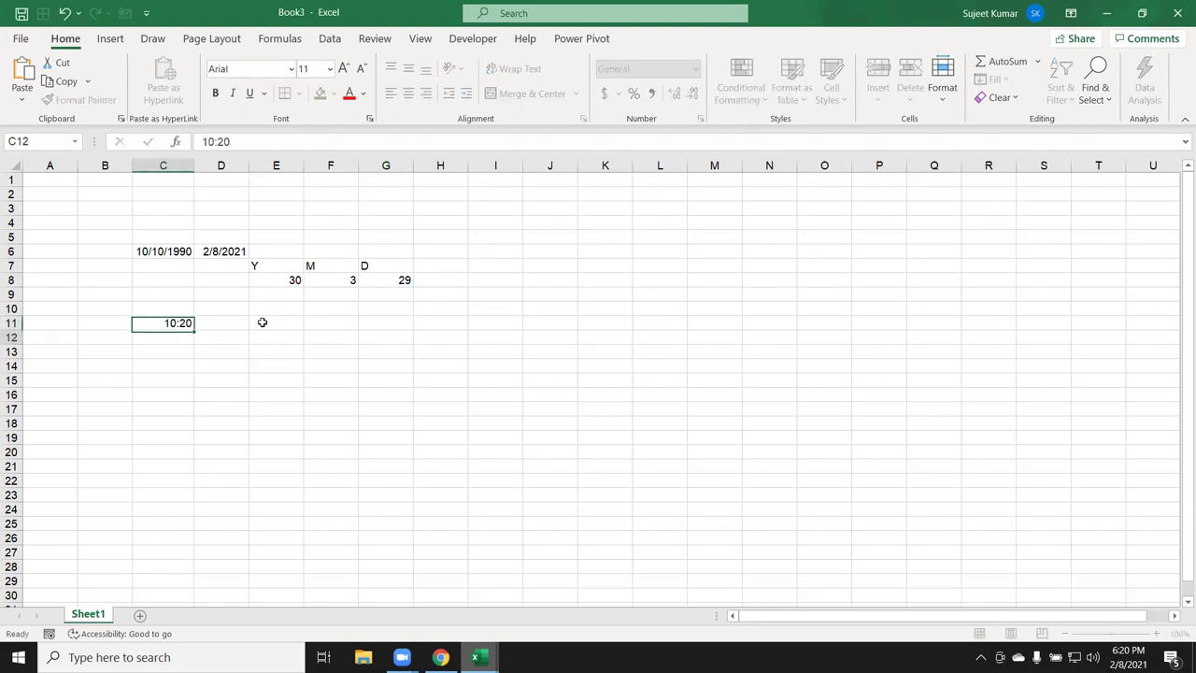
key(Up)
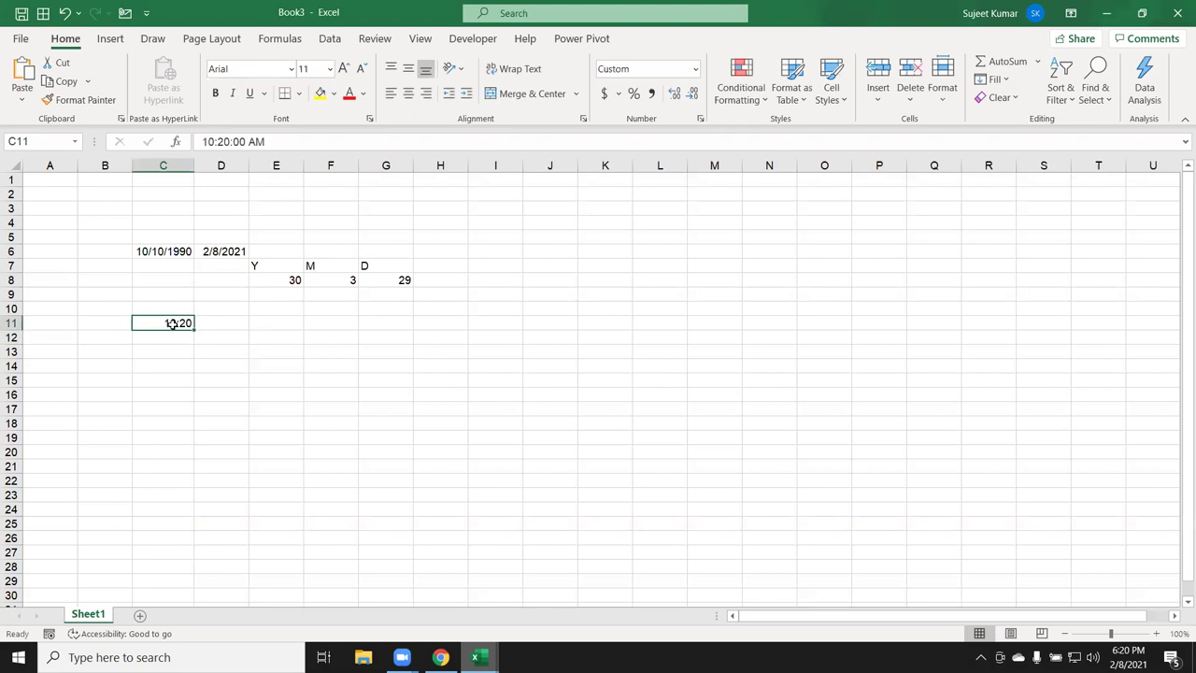
double_click(174, 324)
key(Escape)
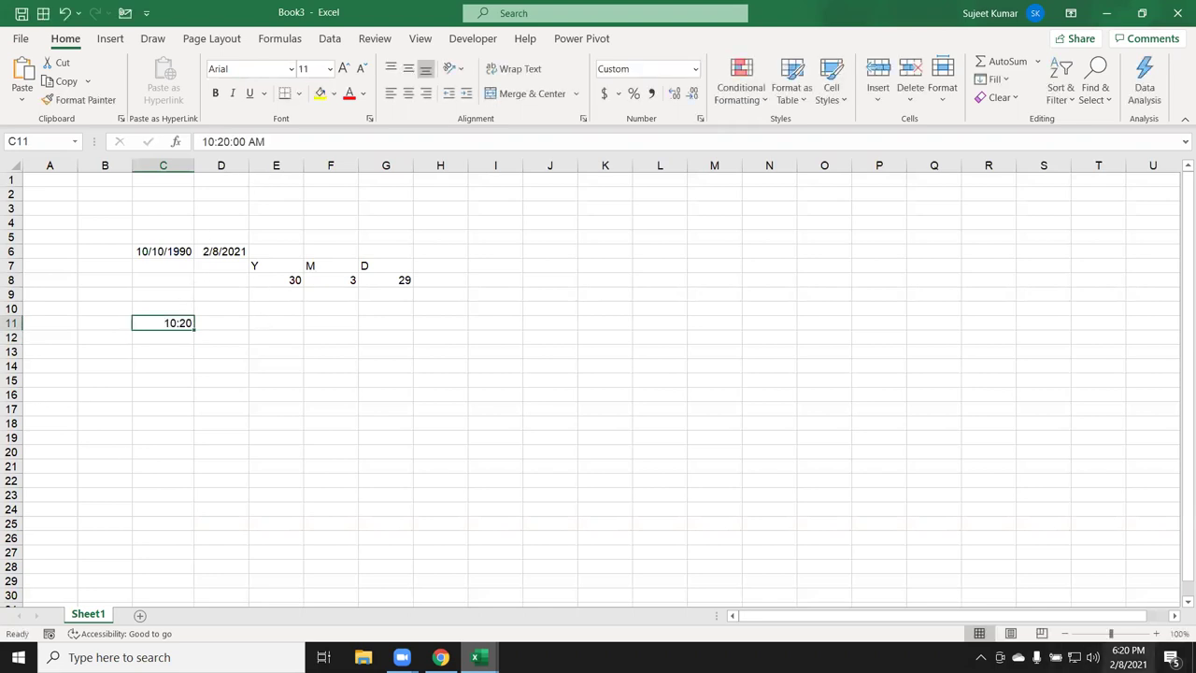
text(6:20)
key(Return)
key(Up)
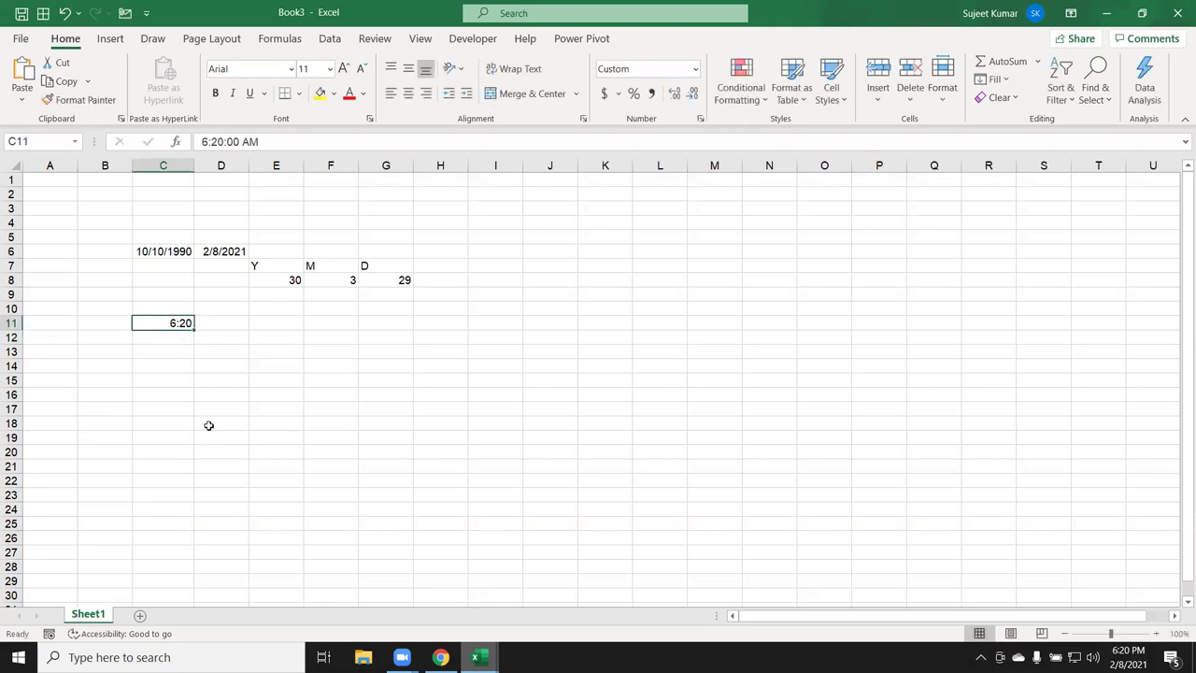
- Re-enter C11 as 18:20, then as 60:20 PM after removing a stray character
double_click(262, 138)
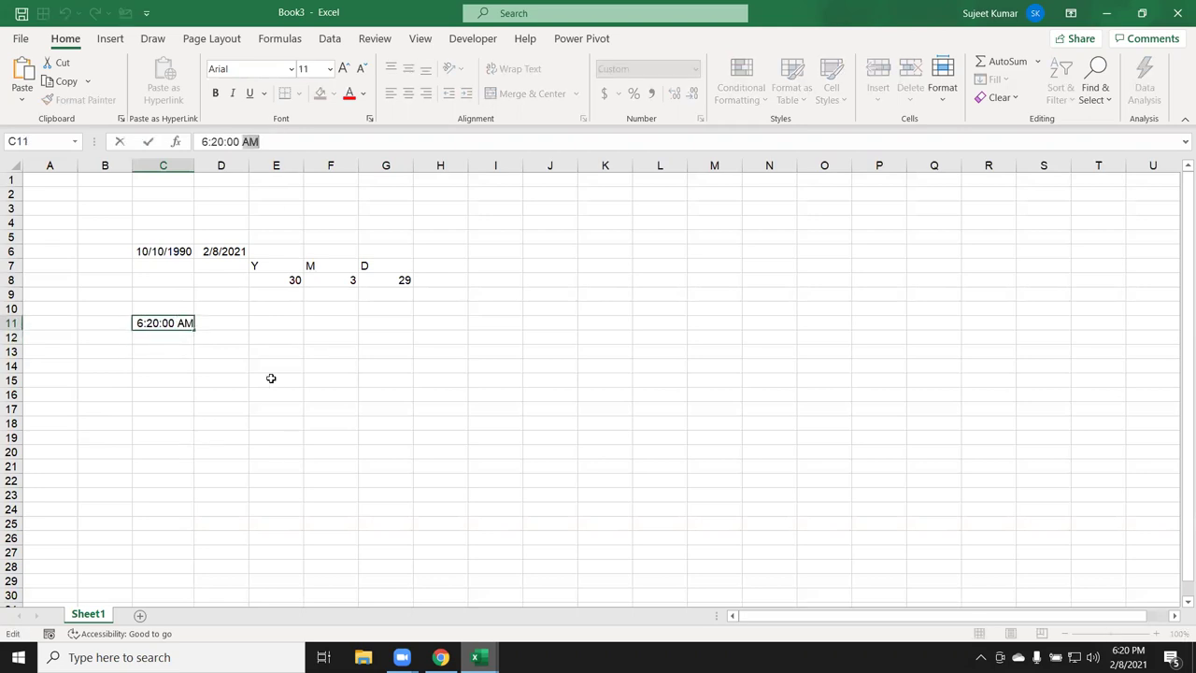
key(Escape)
text(18:20)
key(Return)
key(Up)
click(245, 142)
key(Escape)
text(60:20)
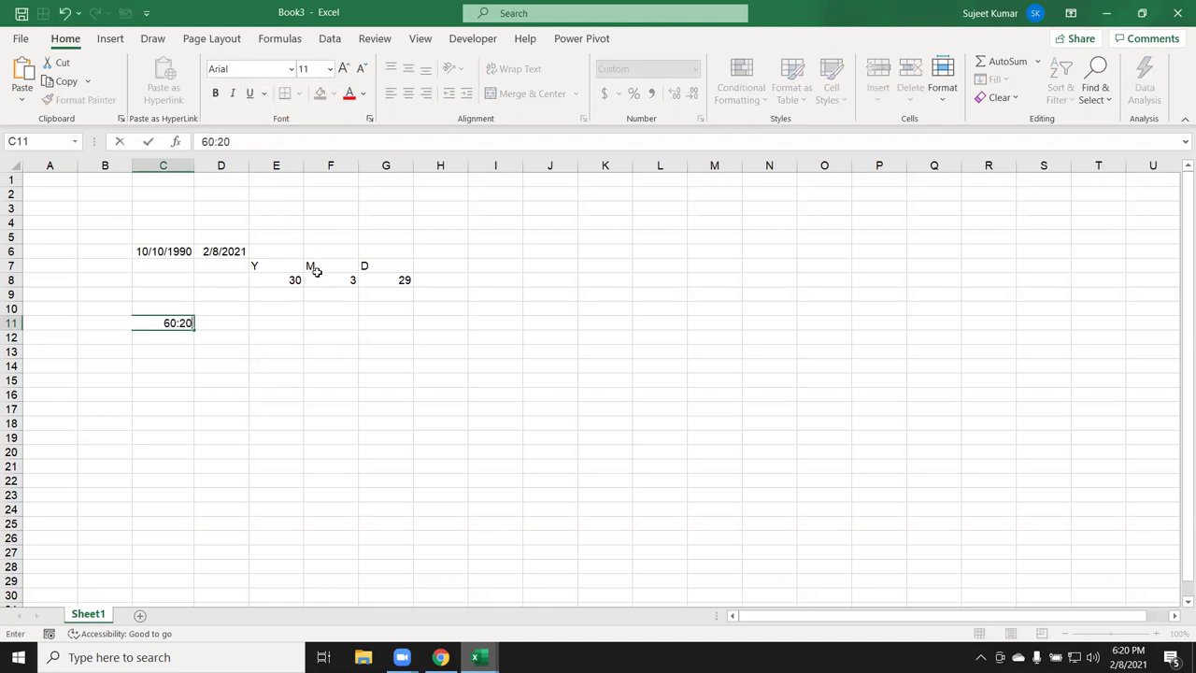
text(  PM<)
key(BackSpace)
key(Return)
key(Up)
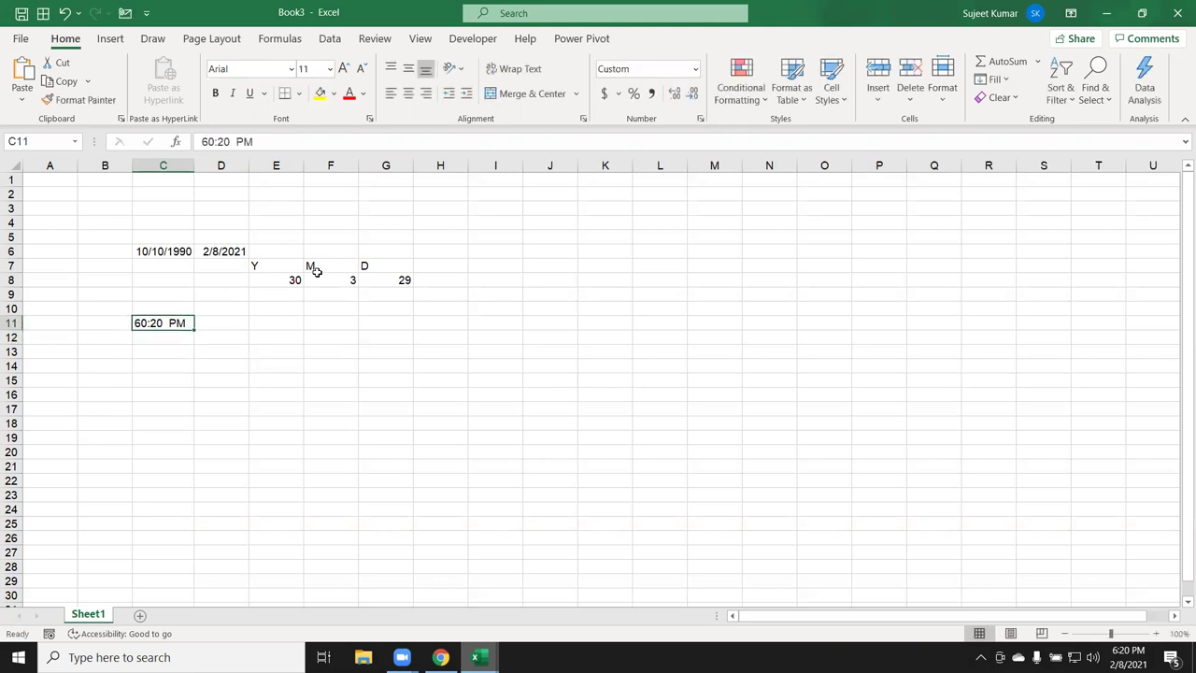
- Delete the extra 0 so C11 holds 6:20 PM, displayed as 18:20
click(241, 144)
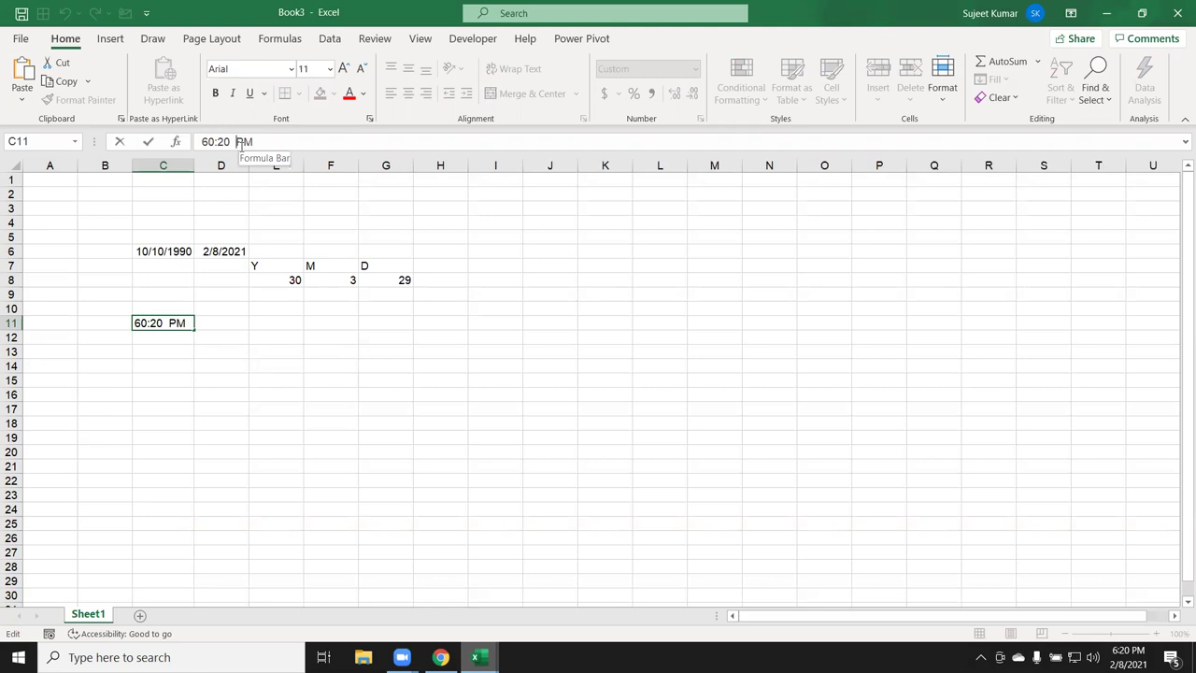
key(Return)
key(Up)
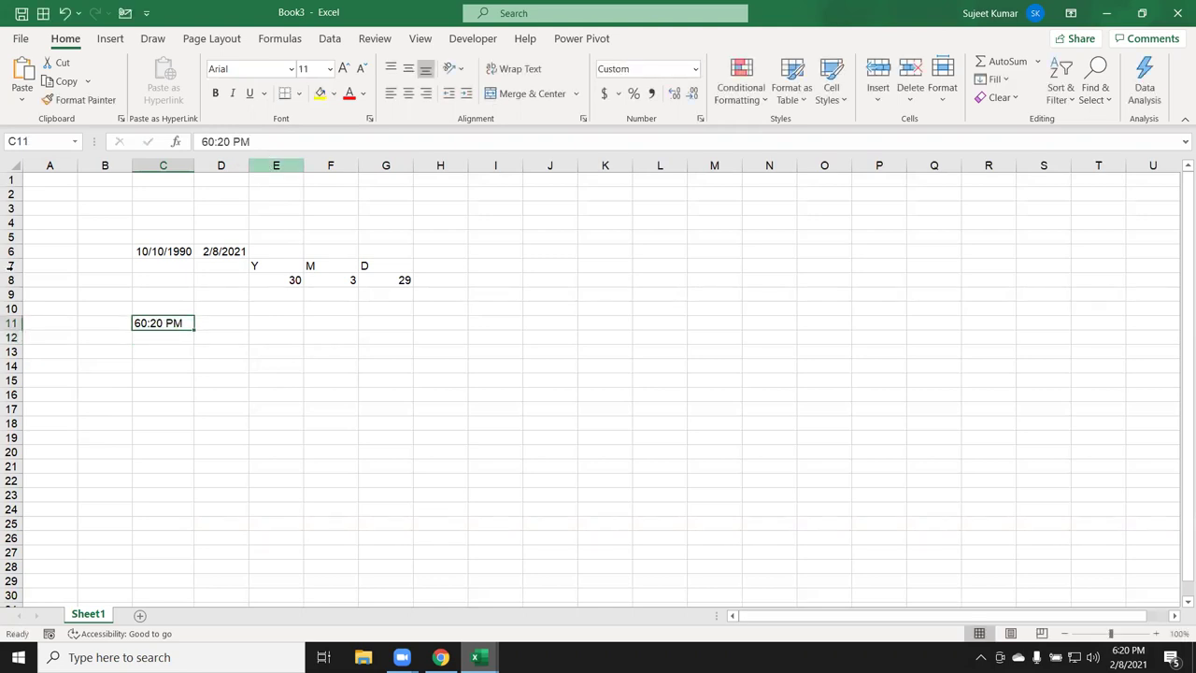
click(208, 141)
key(Delete)
key(Return)
key(Up)
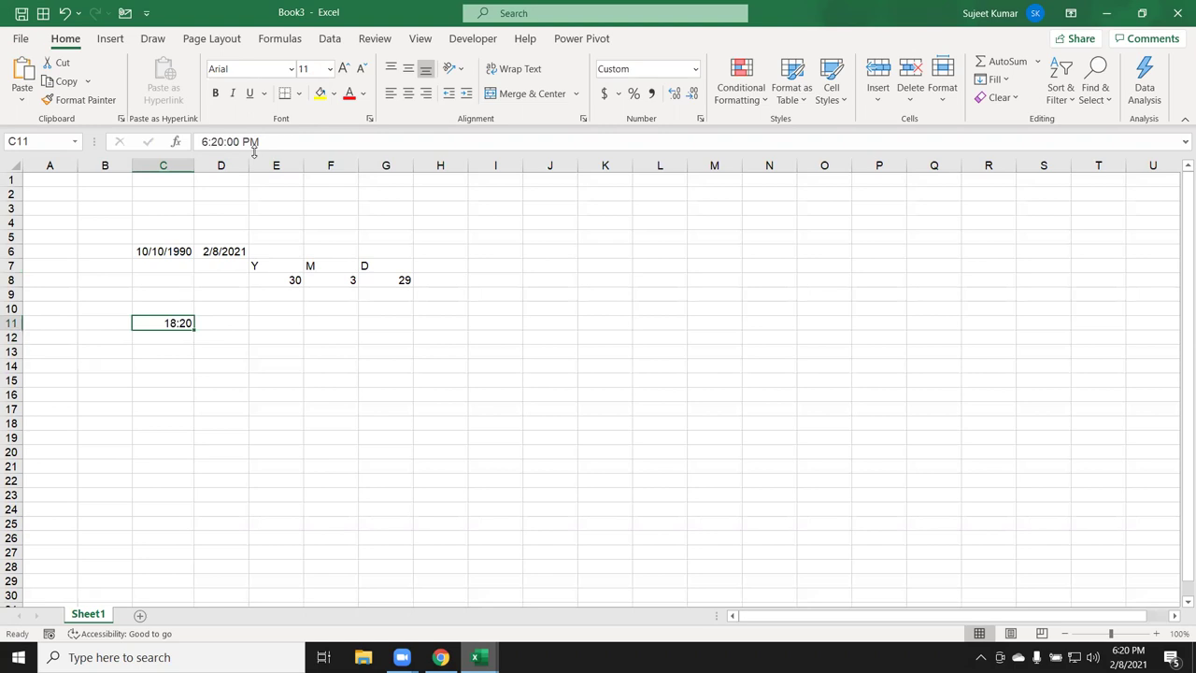
key(Right)
key(Left)
key(Right)
key(Left)
- Extract hour 18 and minute 20 from C11 with =HOUR(C11) in D11 and =MINUTE(C11) in E11
key(Right)
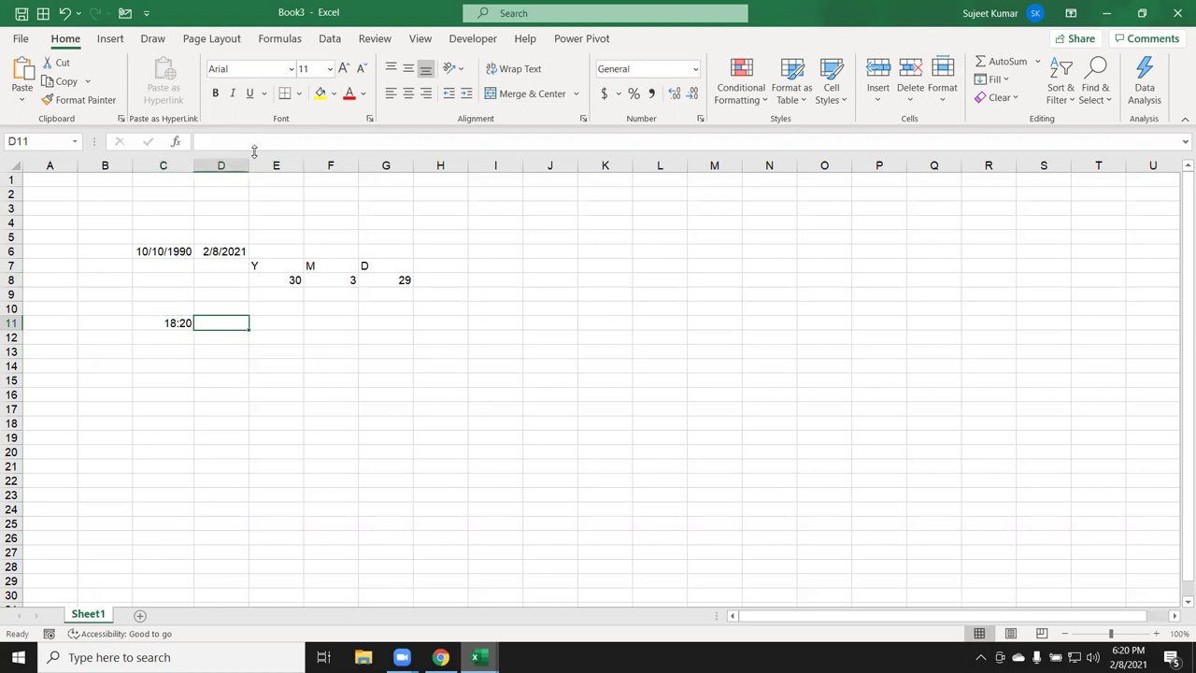
text(=)
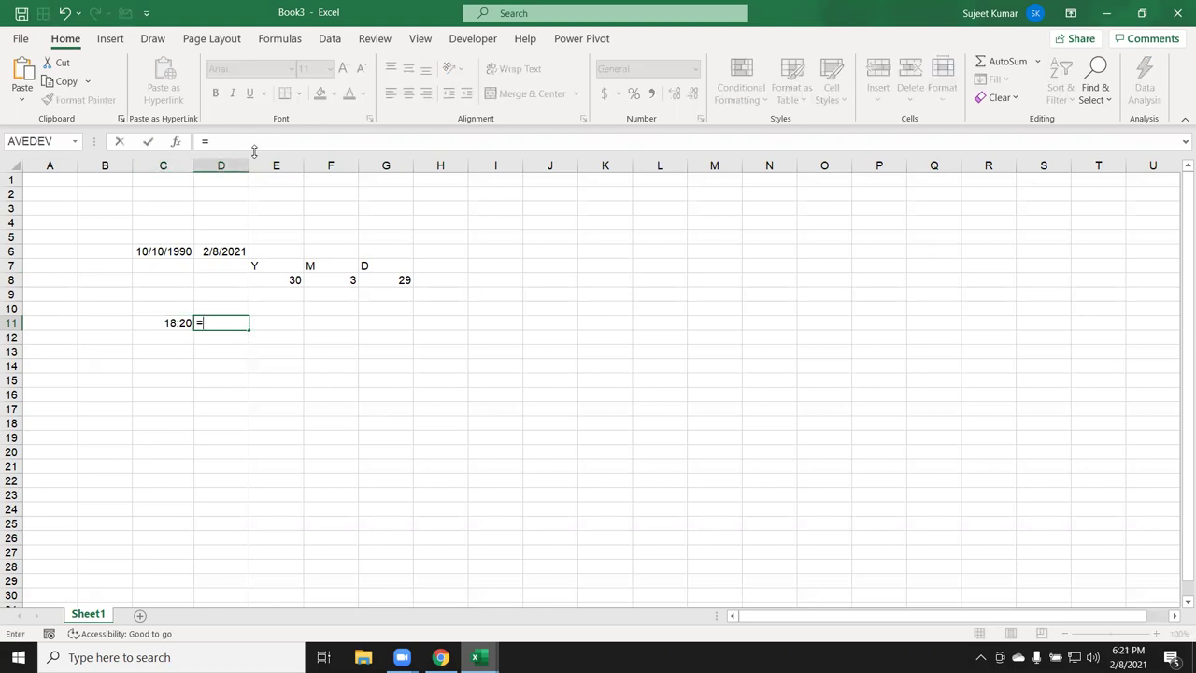
text(ho)
key(Tab)
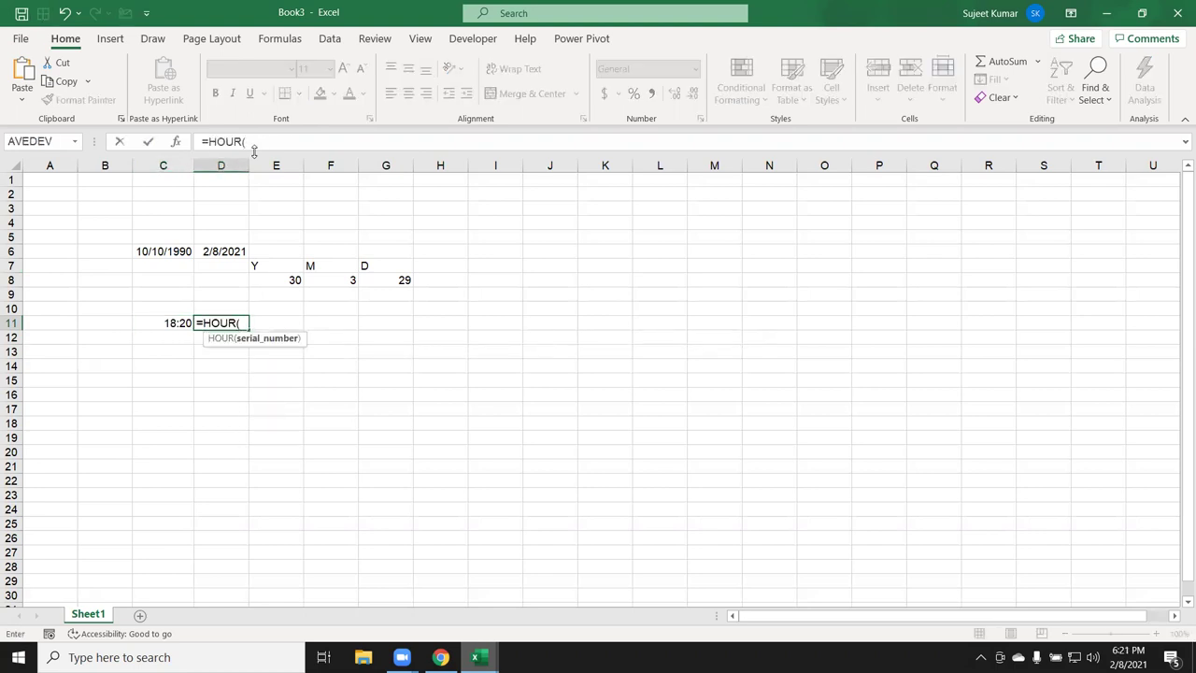
key(Left)
key(ctrl+Return)
key(Right)
text(=)
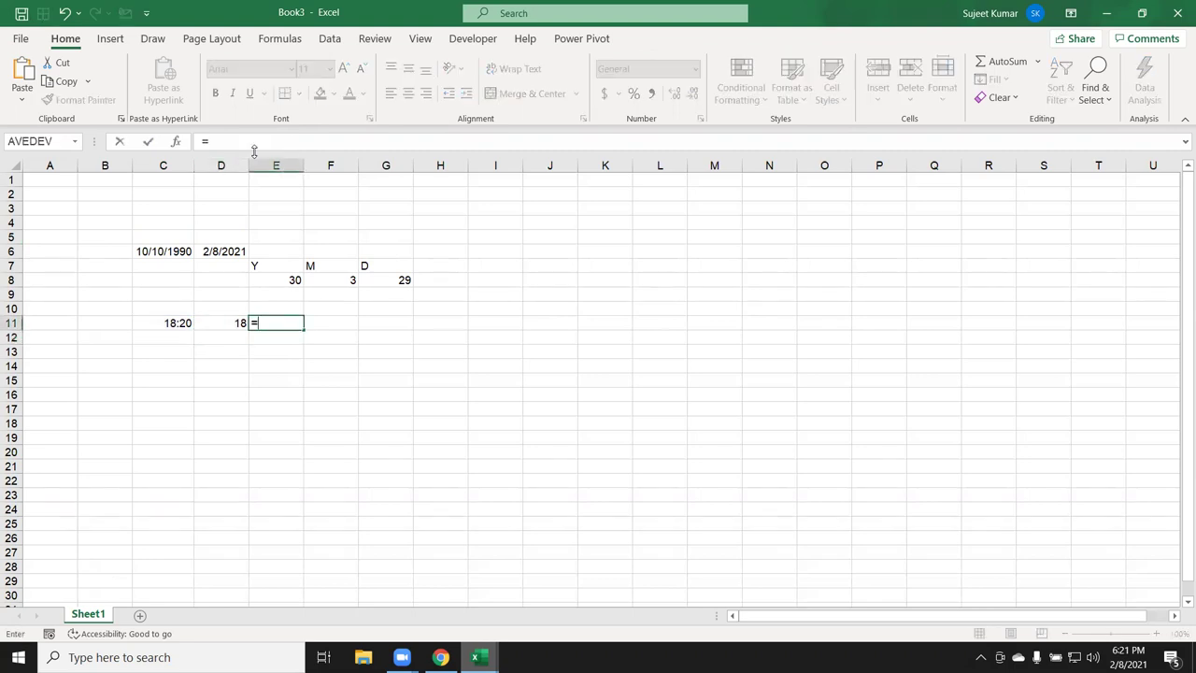
text(min)
key(Down)
key(Down)
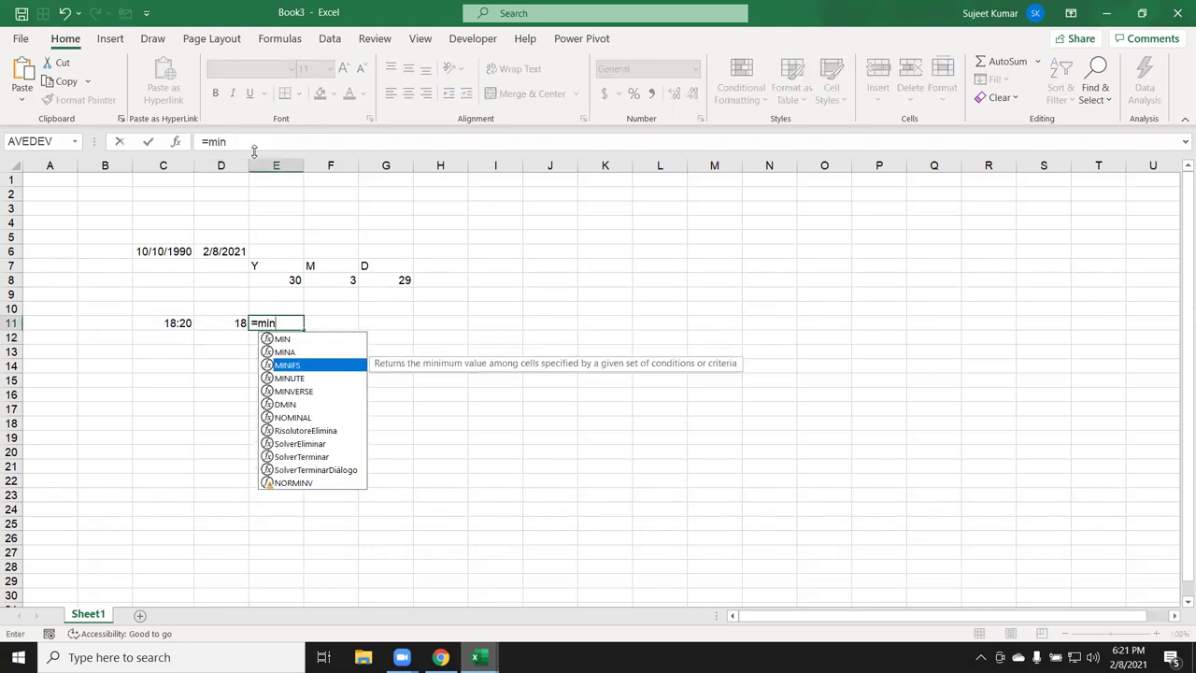
- Enter =SECOND(C11) in F11, returning 0 seconds
key(Down)
key(Tab)
key(Left)
key(Left)
key(Return)
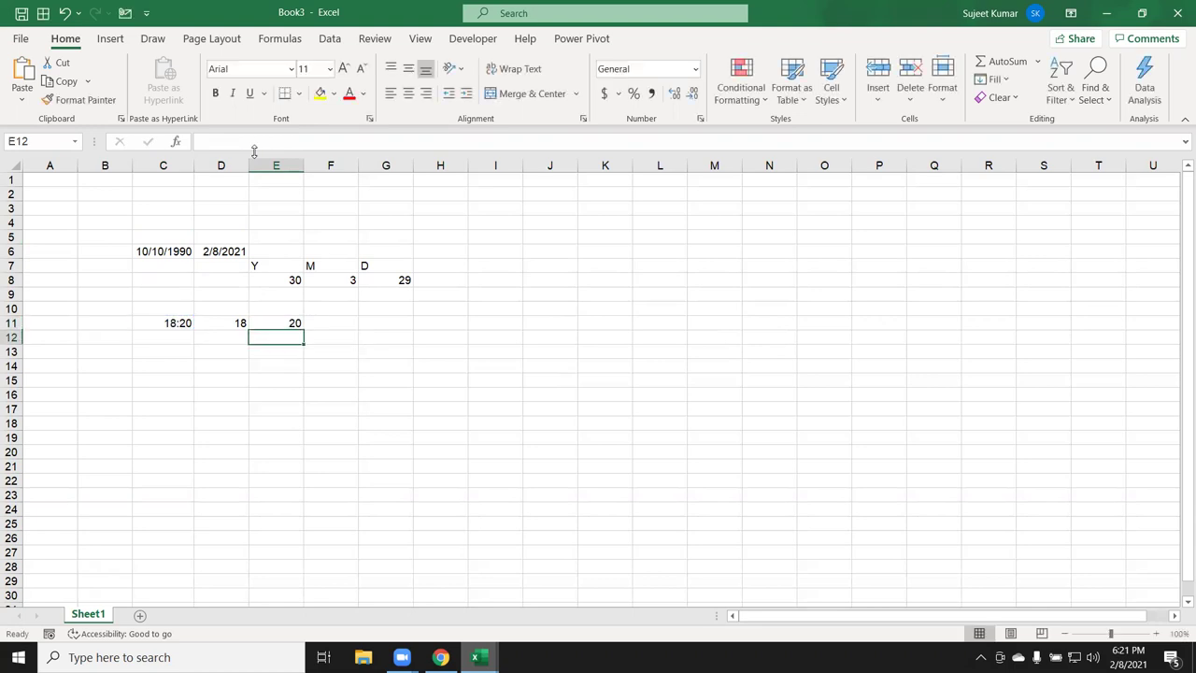
key(Up)
key(Right)
text(=se)
key(Down)
key(Down)
key(Down)
key(Tab)
key(Left)
key(Left)
key(Left)
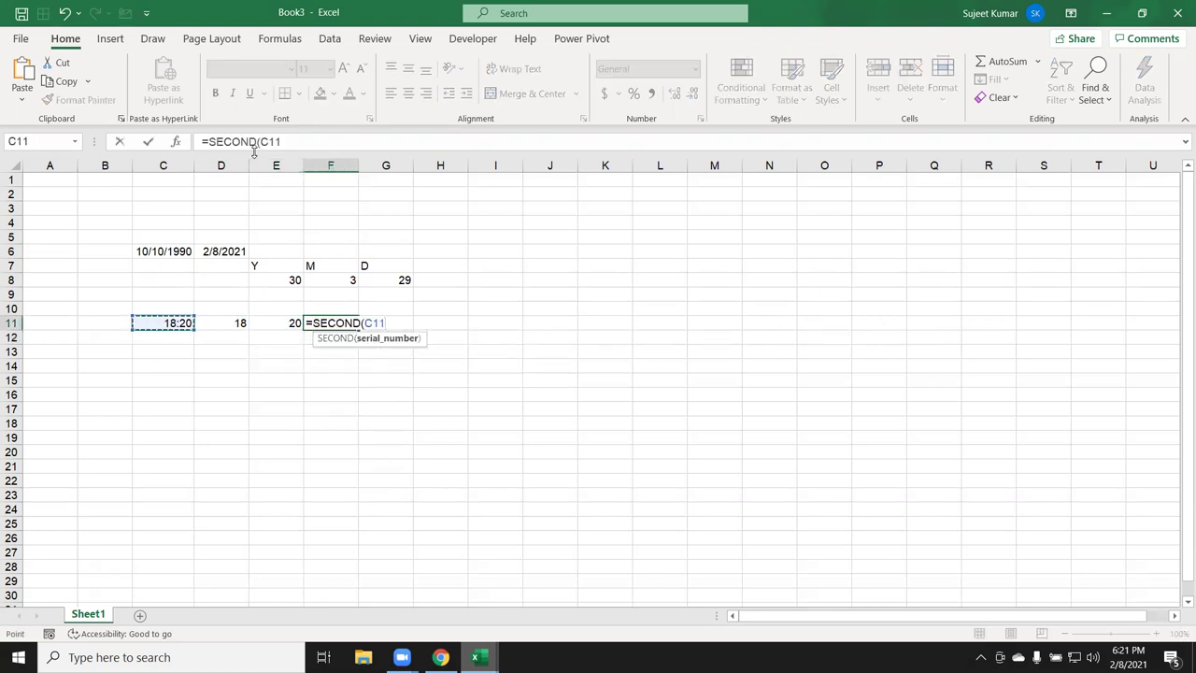
key(Return)
key(Up)
- Rebuild the time in G11 with =TIME(D11,E11,F11), showing 6:20 PM
key(Right)
text(=)
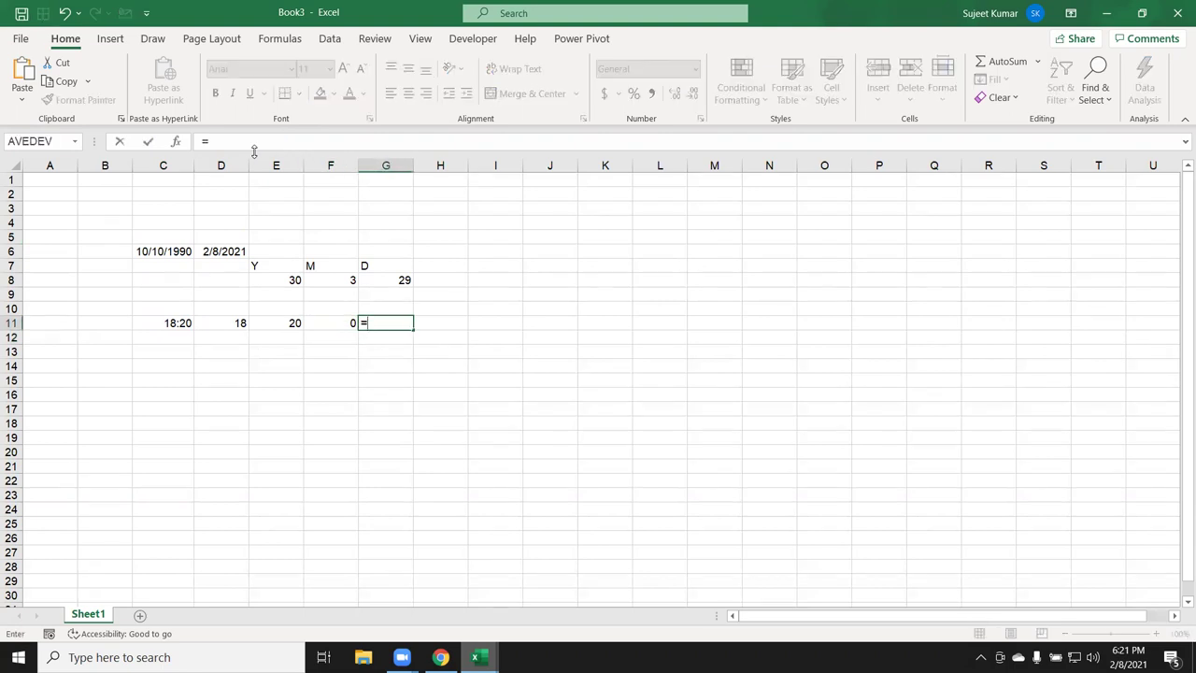
text(tim)
key(Tab)
key(Left)
key(Left)
key(Left)
text(,)
key(Left)
key(Left)
text(,)
key(Left)
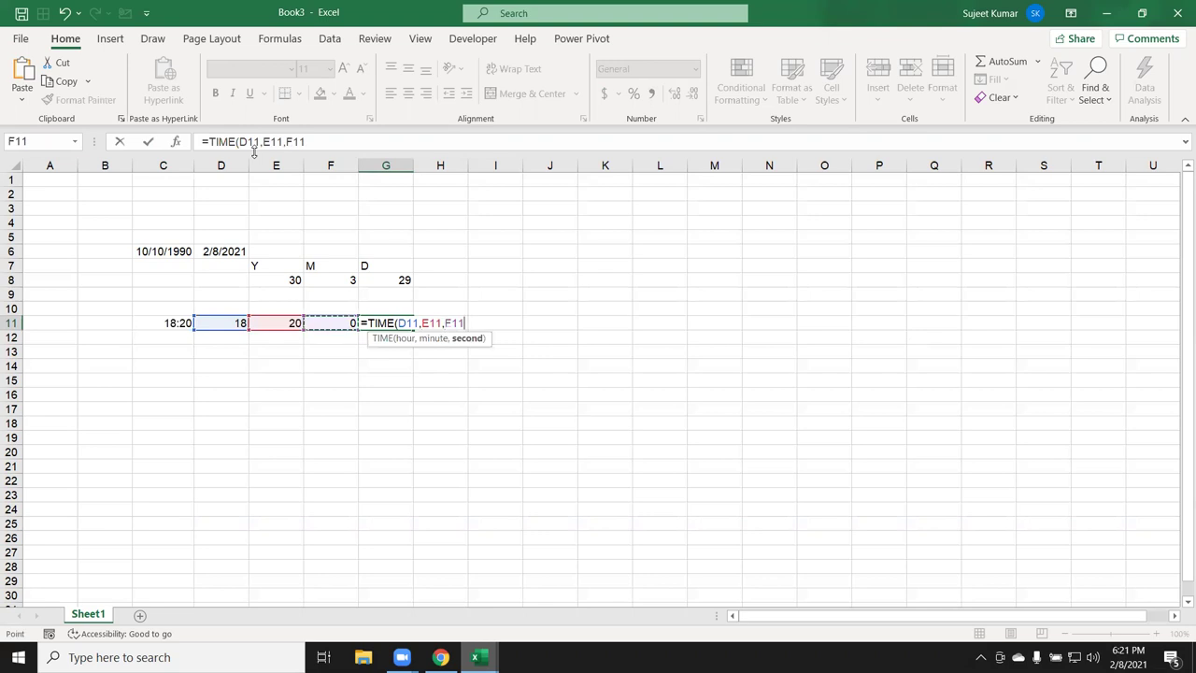
text())
key(Return)
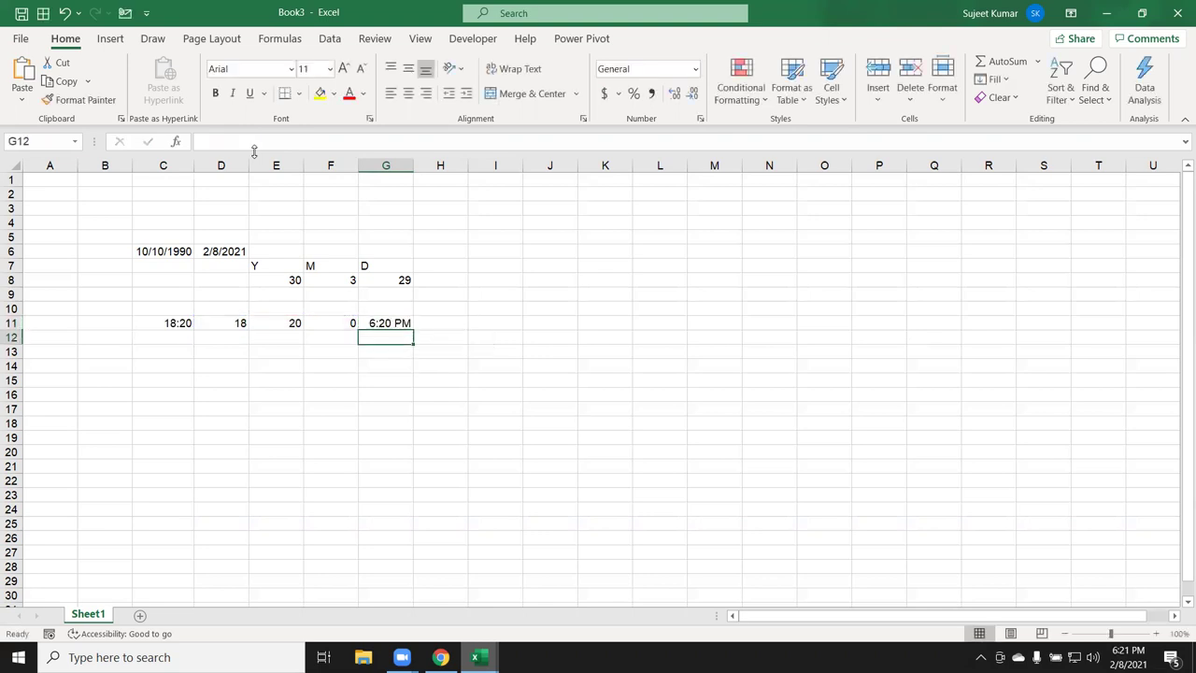
key(Down)
key(Down)
key(Left)
key(Left)
key(Left)
key(Left)
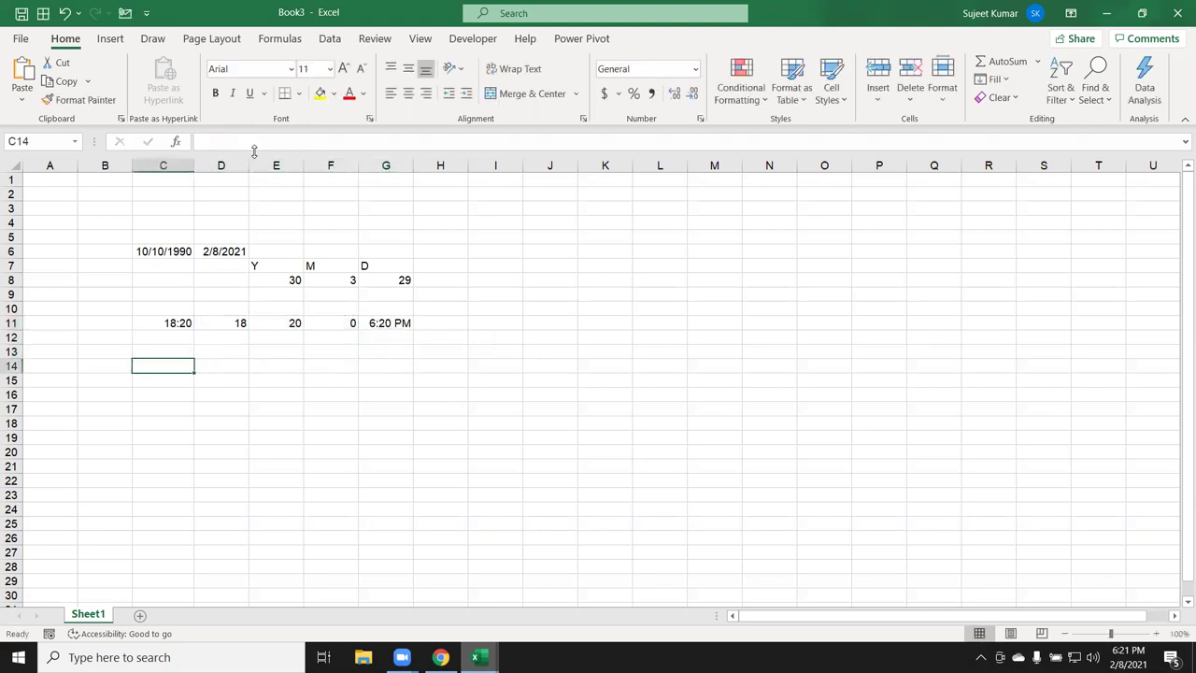
- Enter start time 10:30 in C13 and a 0:15 duration in D13
text(=)
key(Escape)
key(Up)
text(10:30)
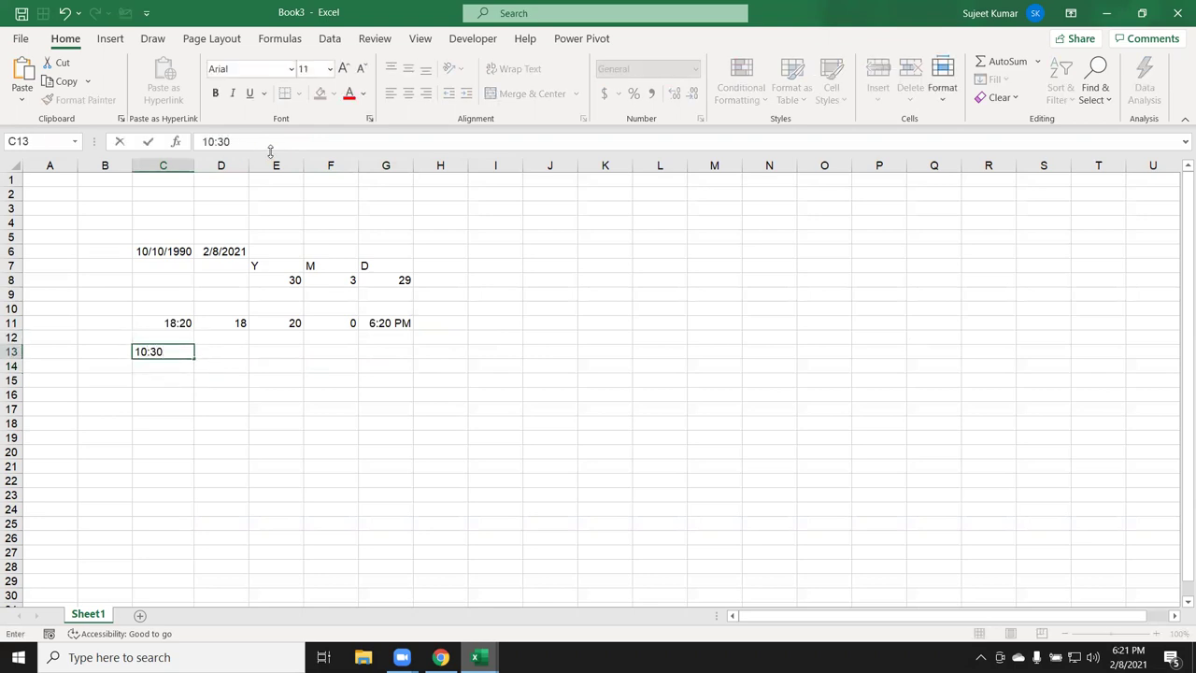
key(Return)
key(Up)
key(Right)
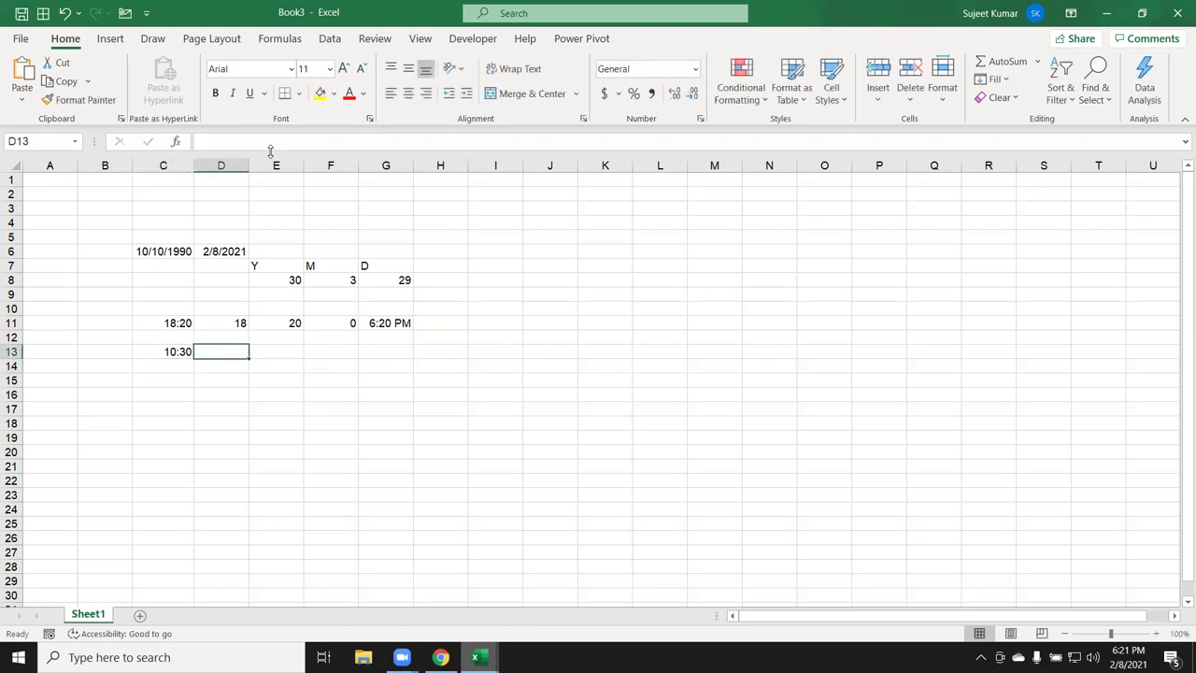
text(:15)
key(Return)
- Add them in E13 with =C13+D13, giving 10:45
key(Up)
key(Right)
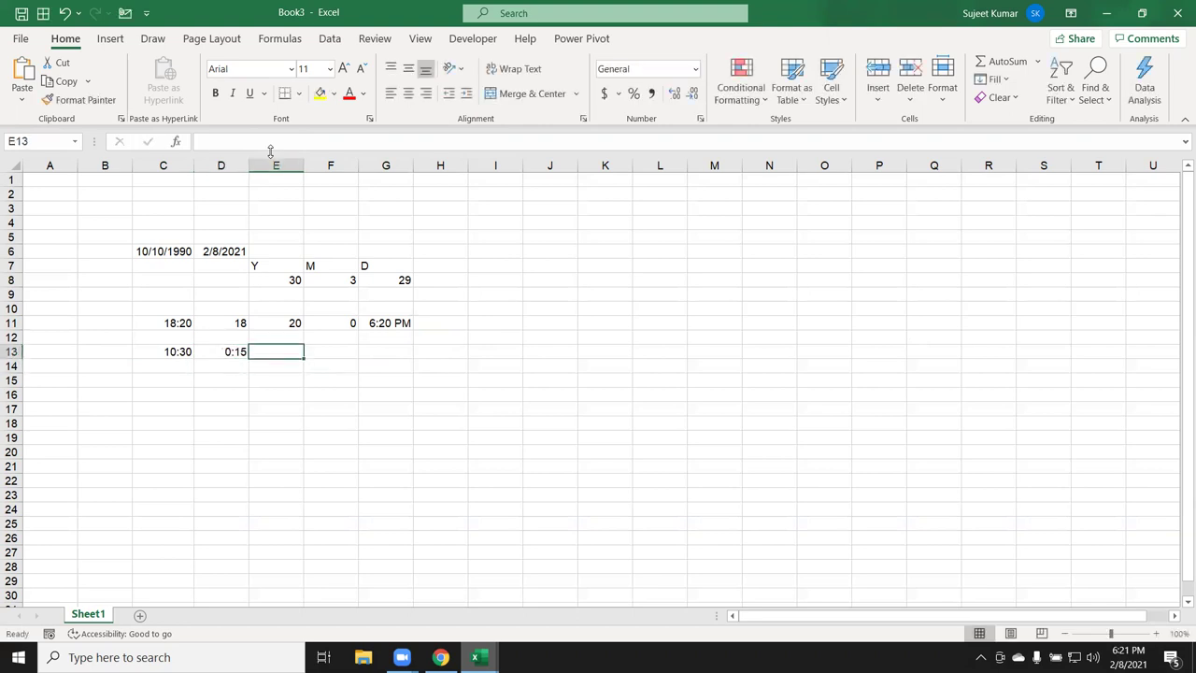
text(=)
key(Left)
key(Left)
text(+)
key(Left)
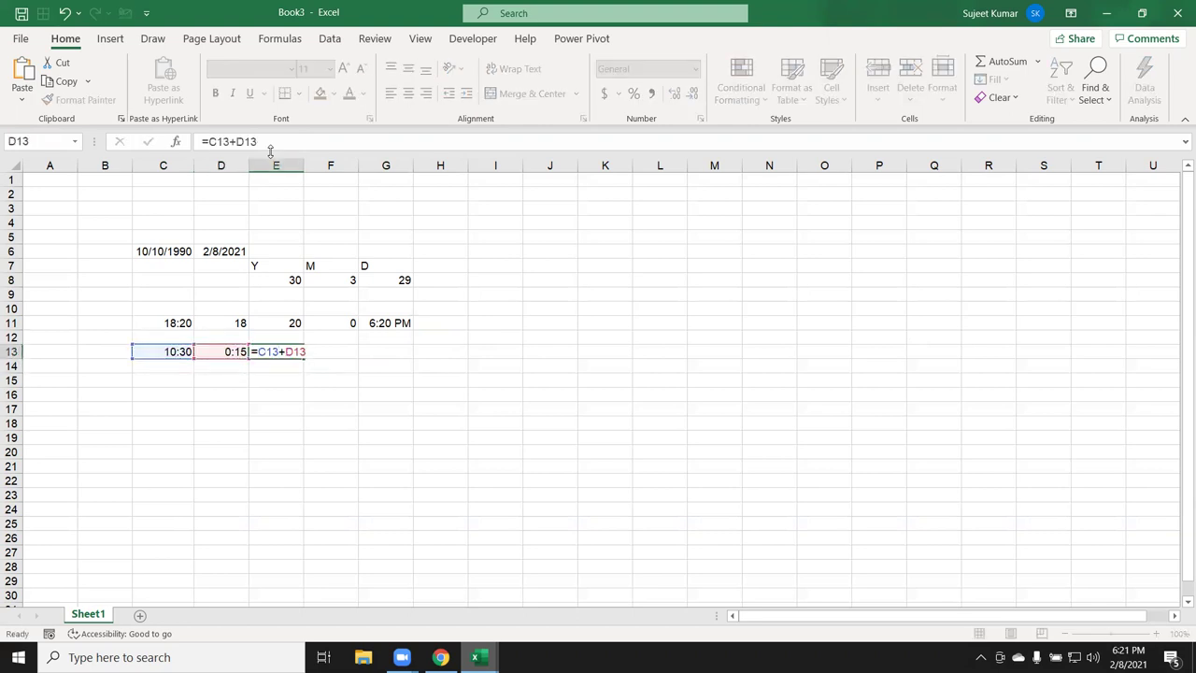
key(Return)
- Enter 10:30 in C14, 15 minutes in D14, and the note 1=24H in D15
key(Left)
key(Left)
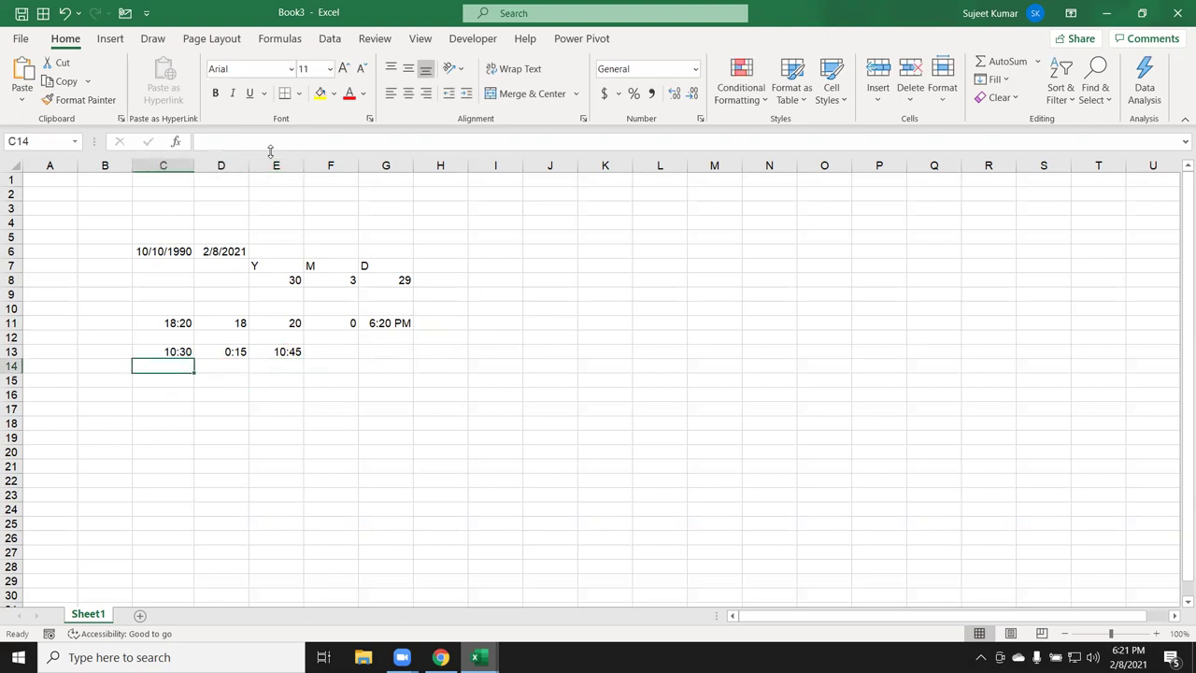
text(10:)
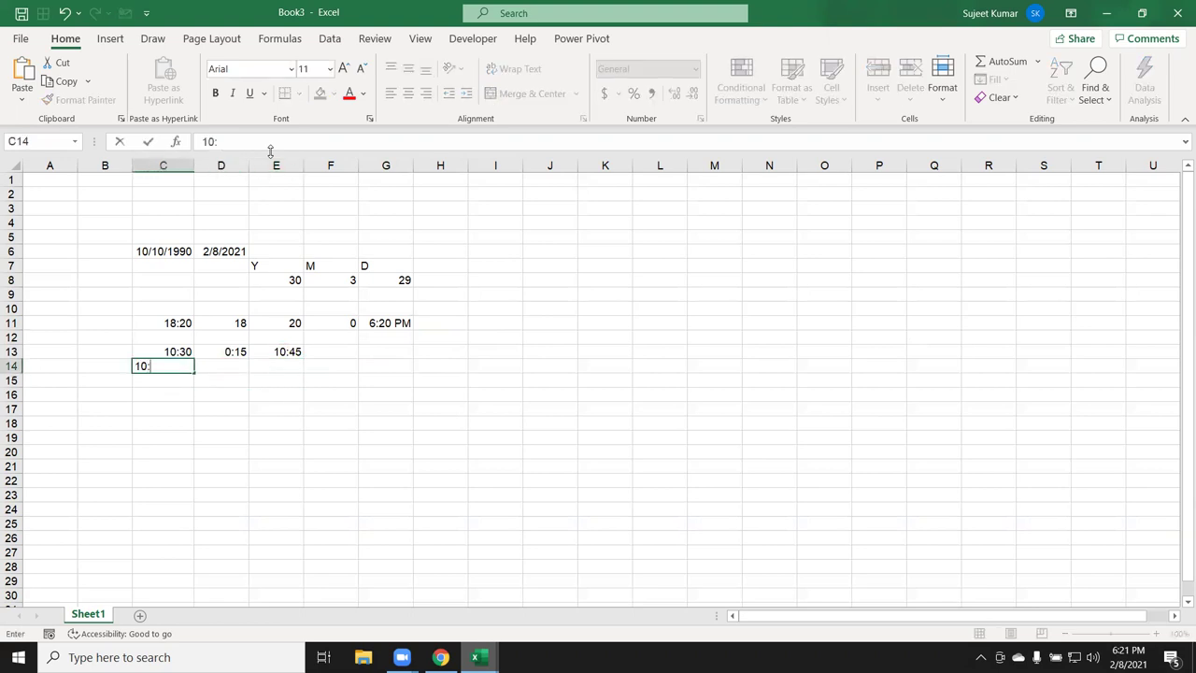
text(30)
key(Tab)
text(15)
key(Return)
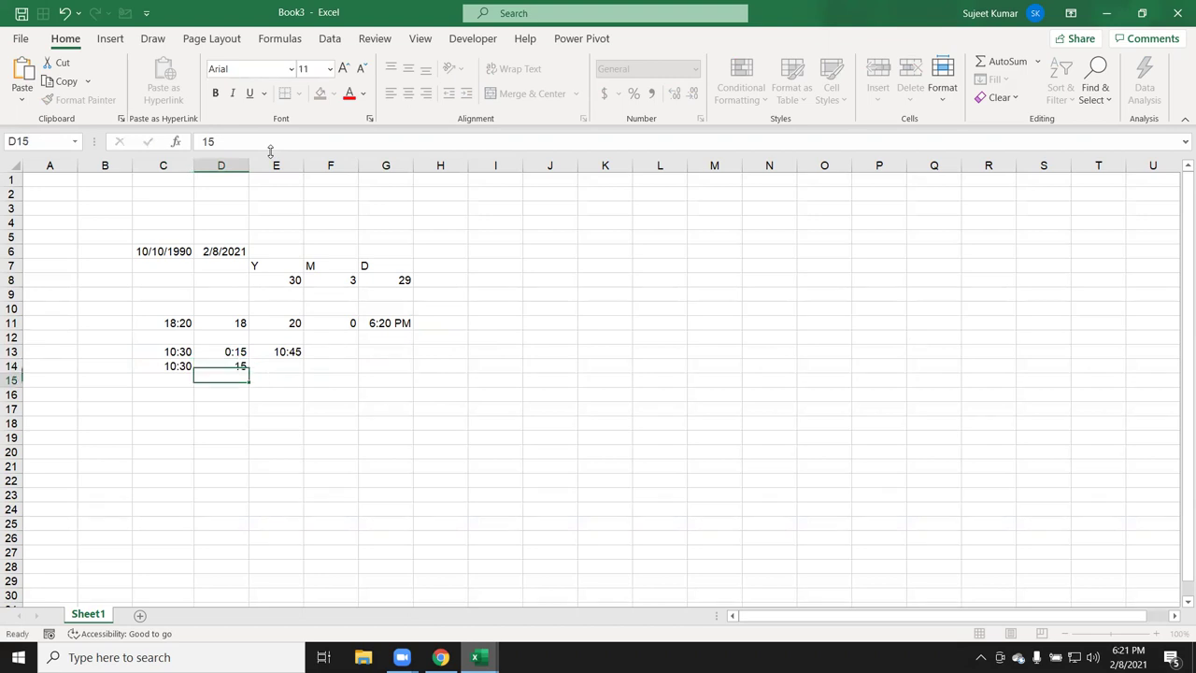
text(1=24H)
key(Return)
- Enter =C14+TIME(0,D14,0) in E14, returning 10:45
key(Up)
key(Up)
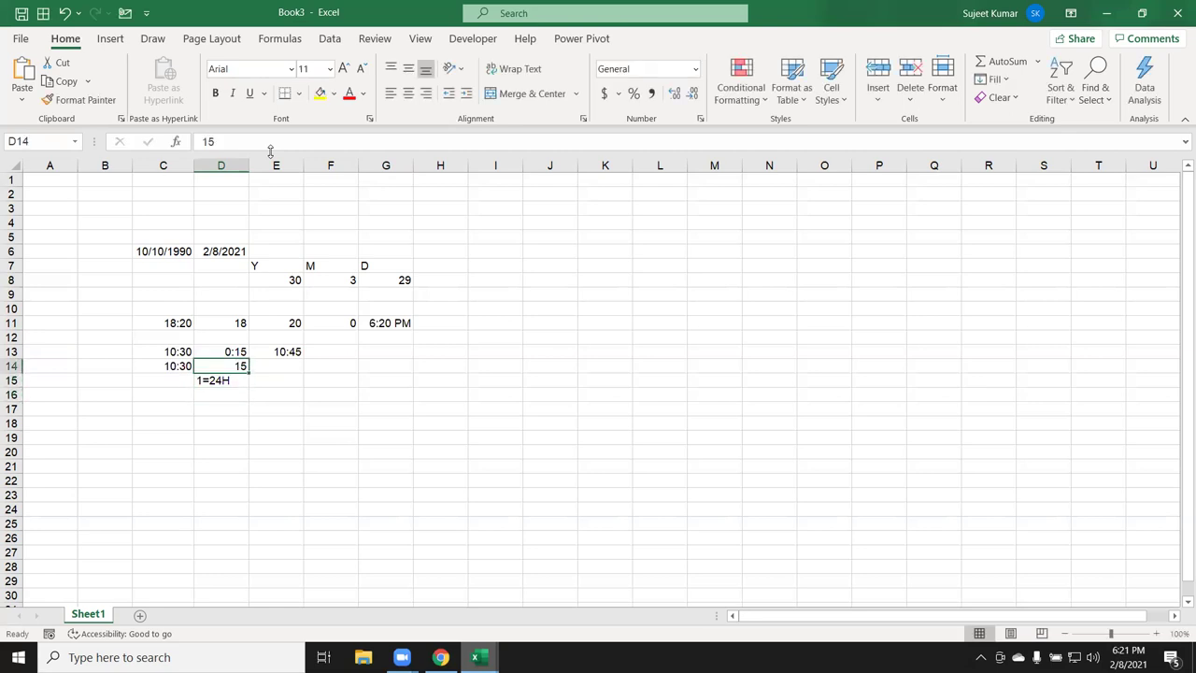
key(Right)
text(=)
key(Left)
key(Left)
text(+tim)
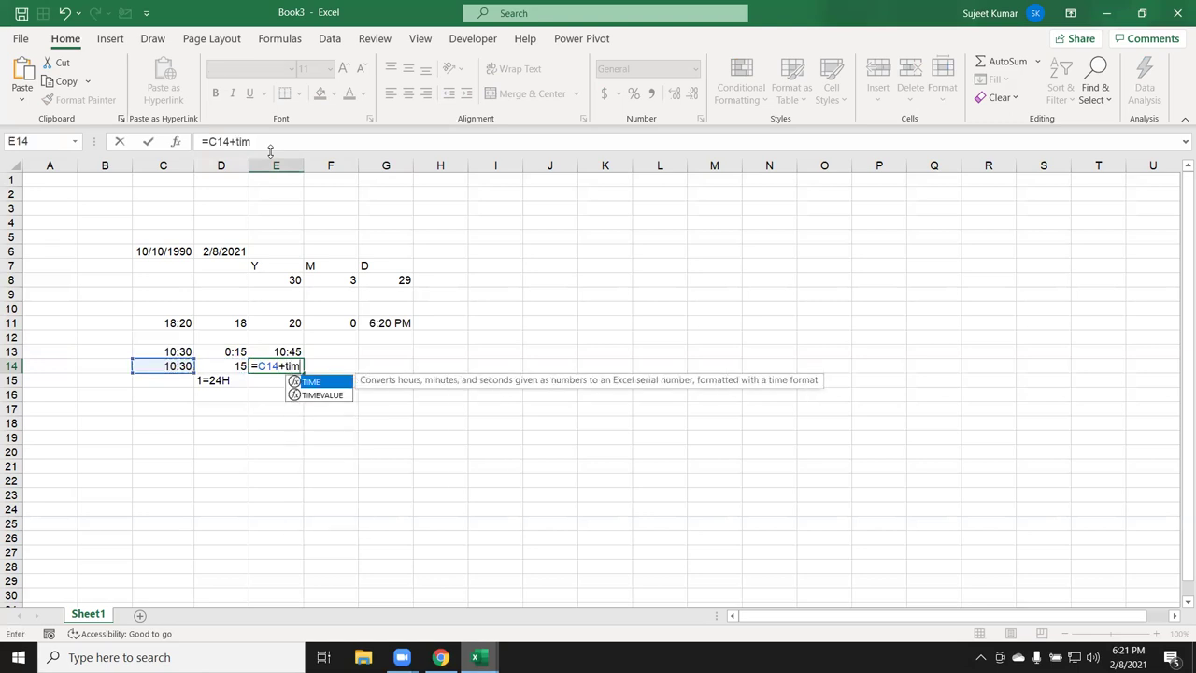
key(Tab)
text(0,)
key(Left)
text(,0))
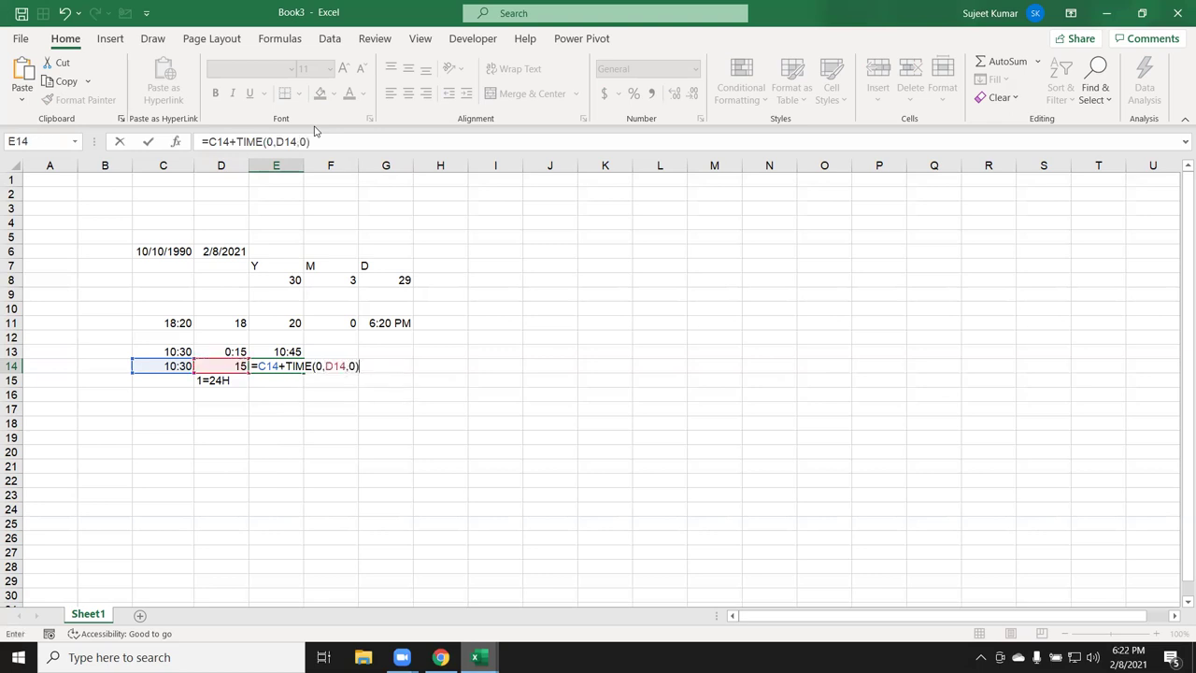
key(Return)
key(Up)
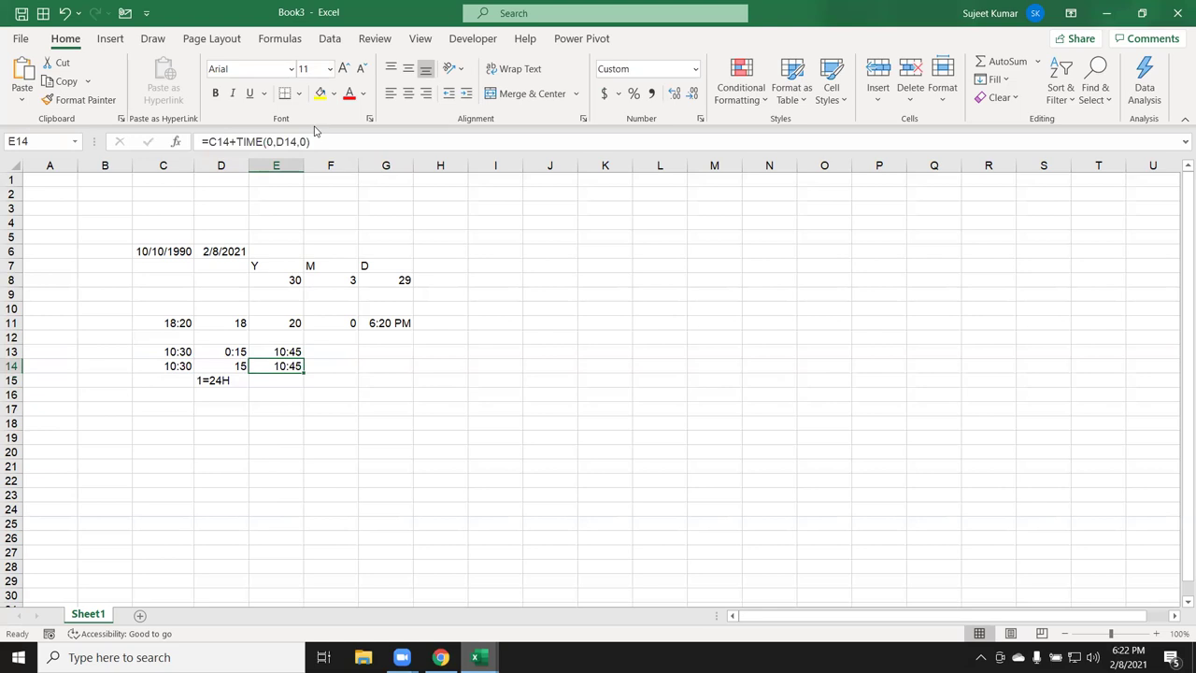
key(Left)
key(Down)
key(Down)
key(Down)
key(Down)
- Enter start time 10:30 in C18 and end time 18:30 in D18
key(Left)
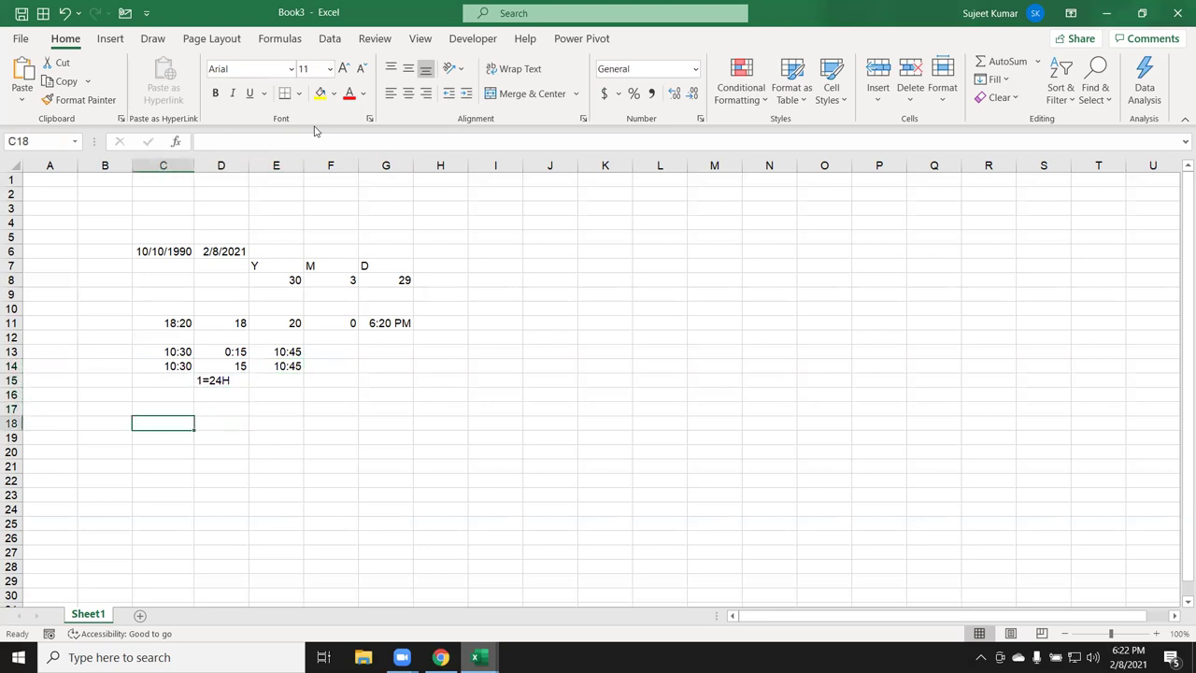
text(10:30)
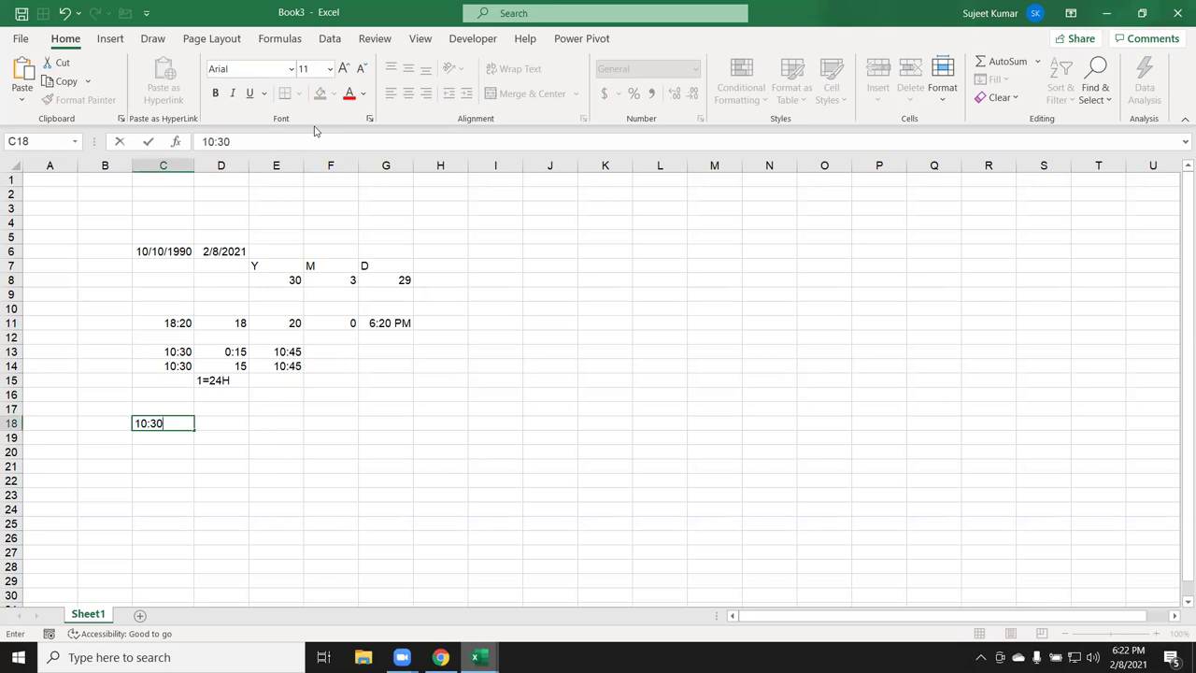
key(Tab)
text(18:30)
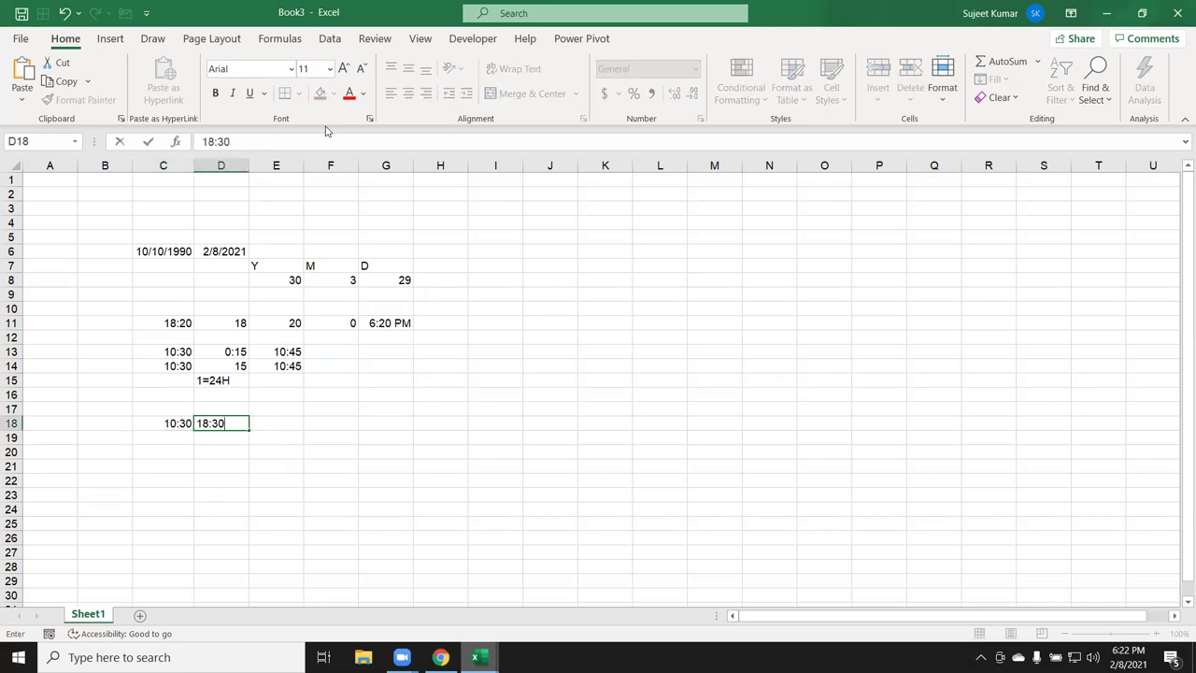
key(Return)
- Enter =D18-C18 in E18, showing an elapsed 8:00
key(Up)
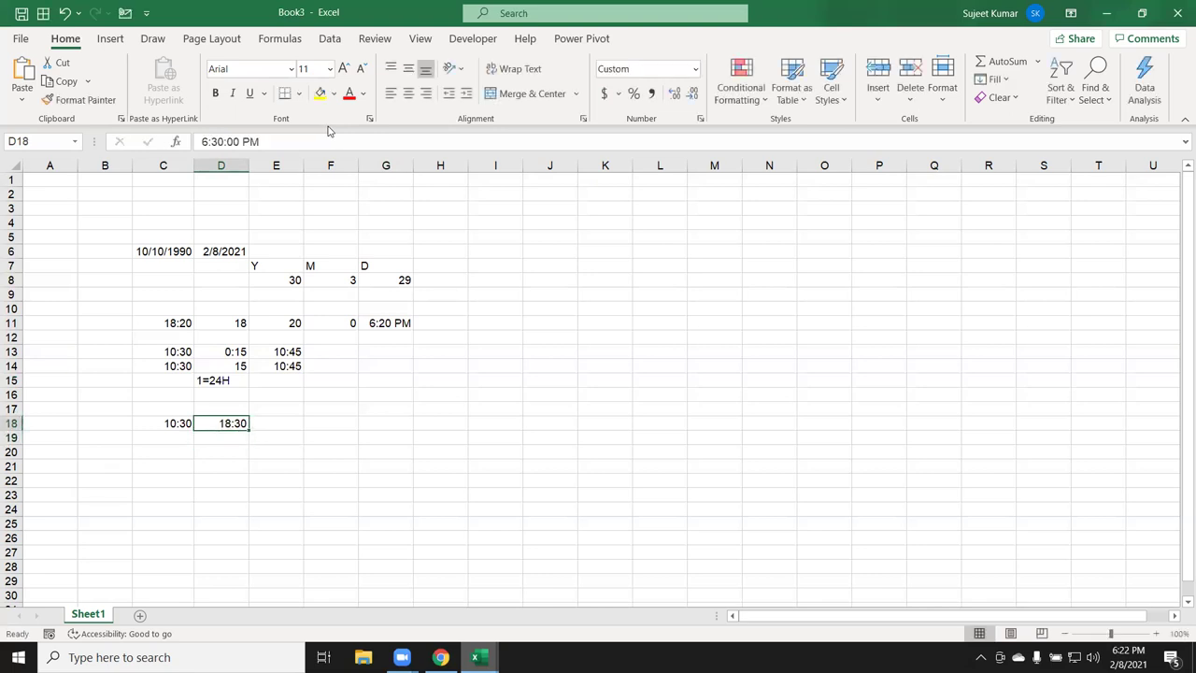
key(Right)
text(=)
key(Left)
text(-)
key(Left)
key(Left)
key(Return)
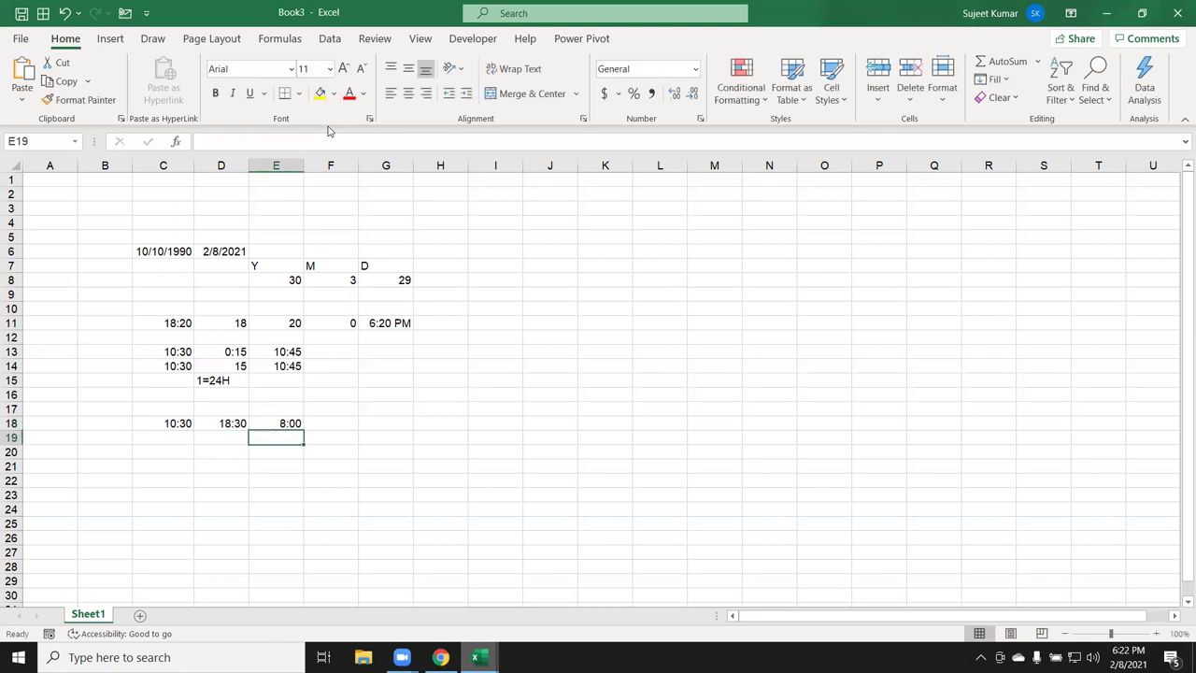
key(Up)
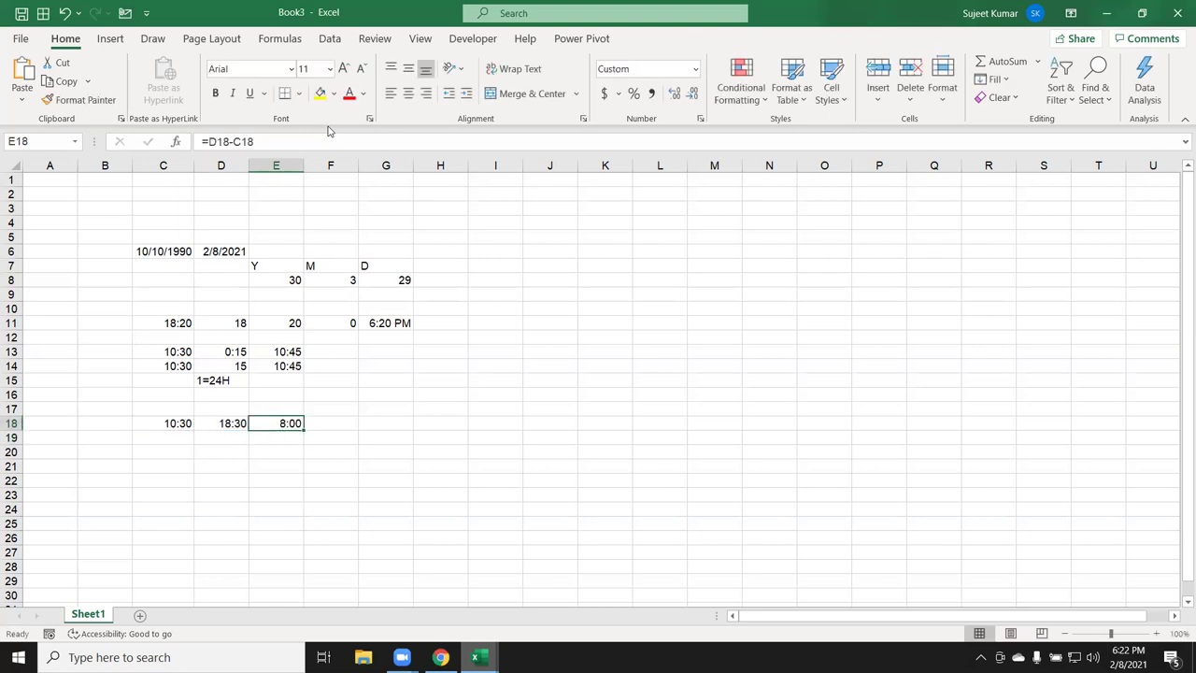
key(Down)
- Move to cell C21 for the next date-time entry
key(Down)
key(Left)
key(Up)
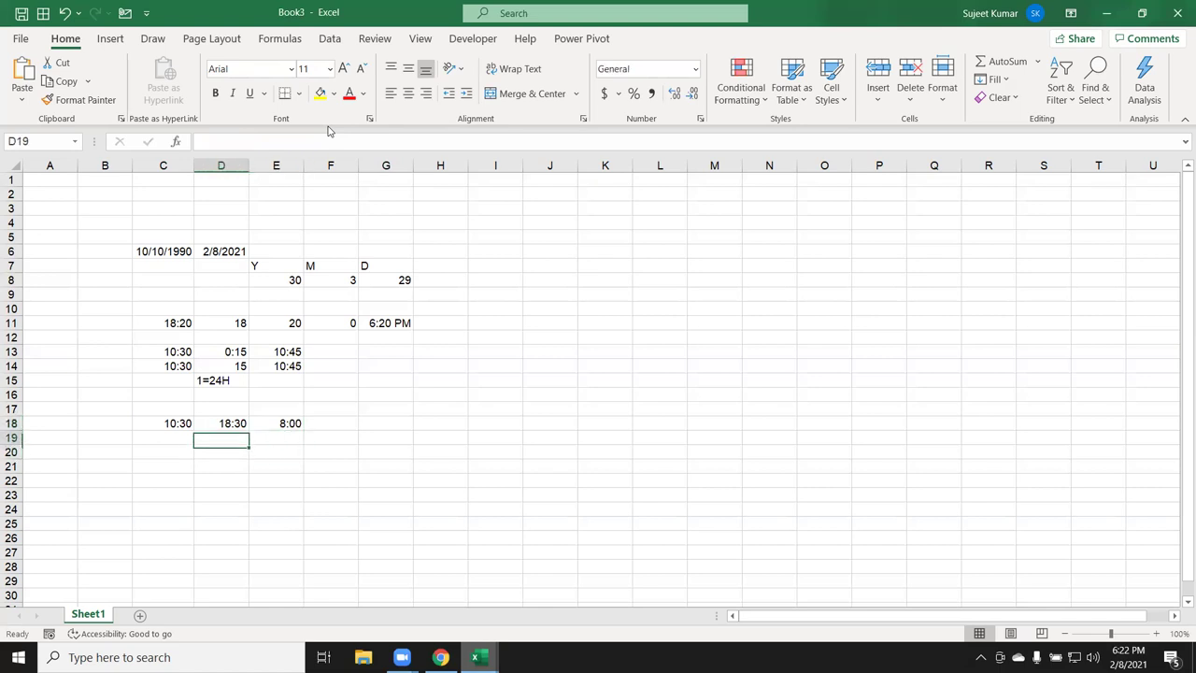
key(Right)
key(Right)
key(Up)
key(Left)
key(Down)
key(Down)
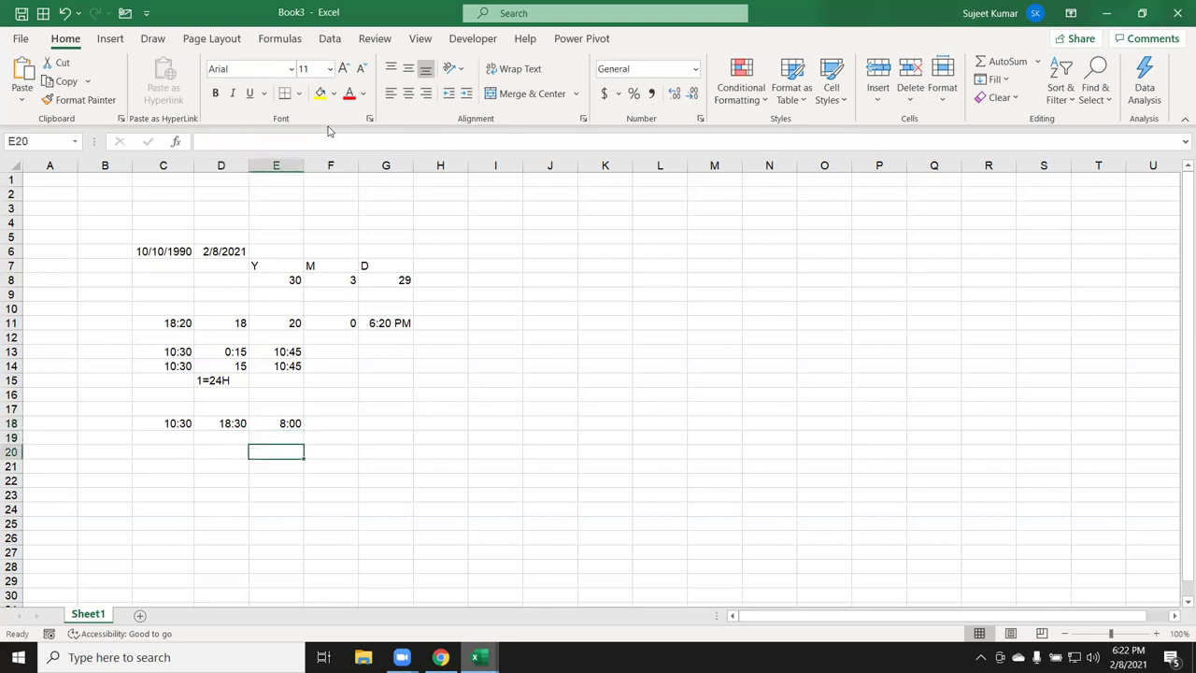
key(Down)
key(Left)
key(Left)
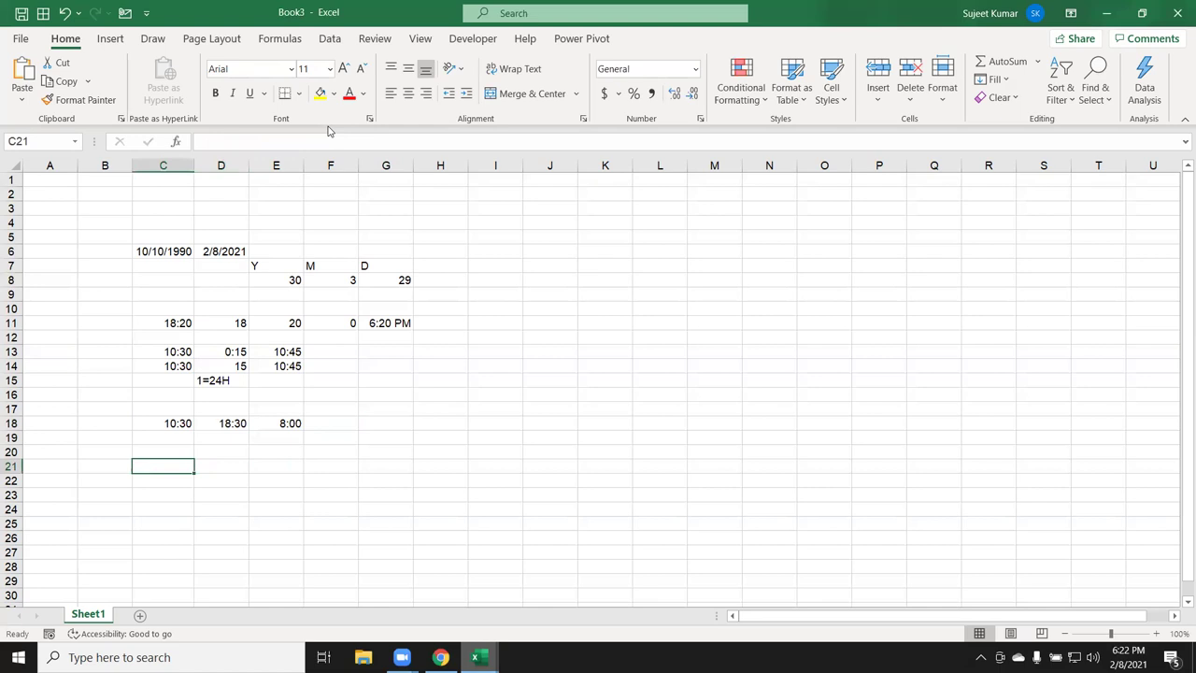
- Enter 2/7/2021 23:20 in C21 and 2/8/2021 9:30 in D21
key(Up)
key(Down)
text(2/7)
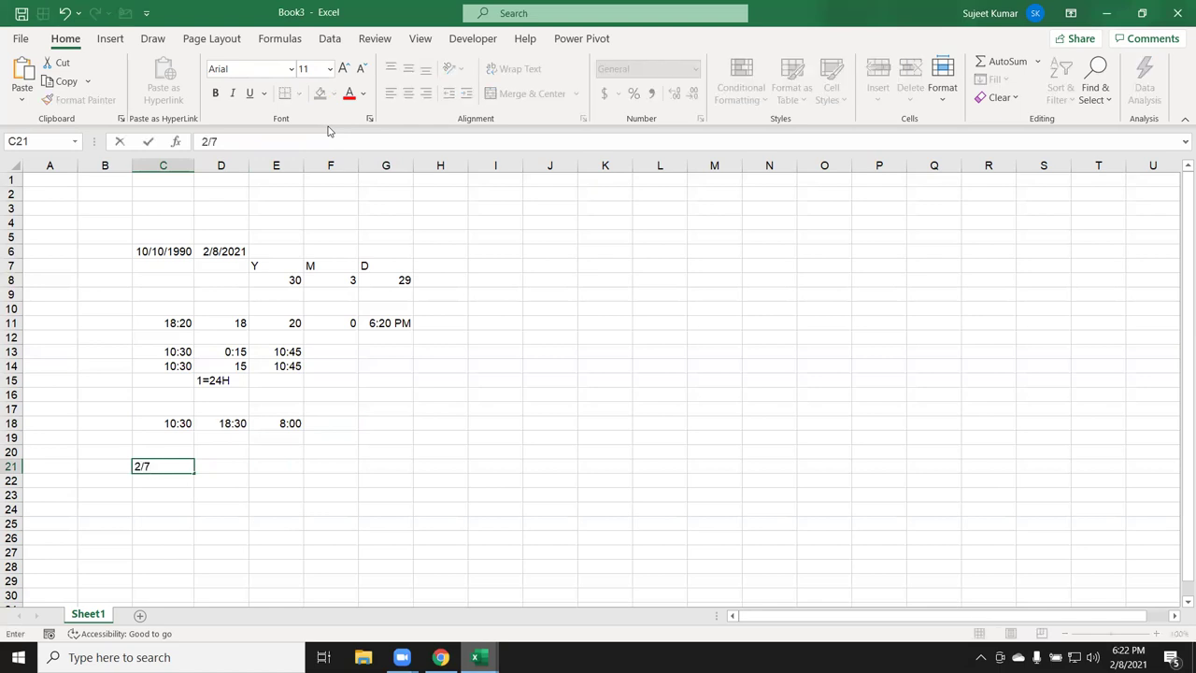
text(1:)
key(BackSpace)
key(BackSpace)
text(23:20)
key(Tab)
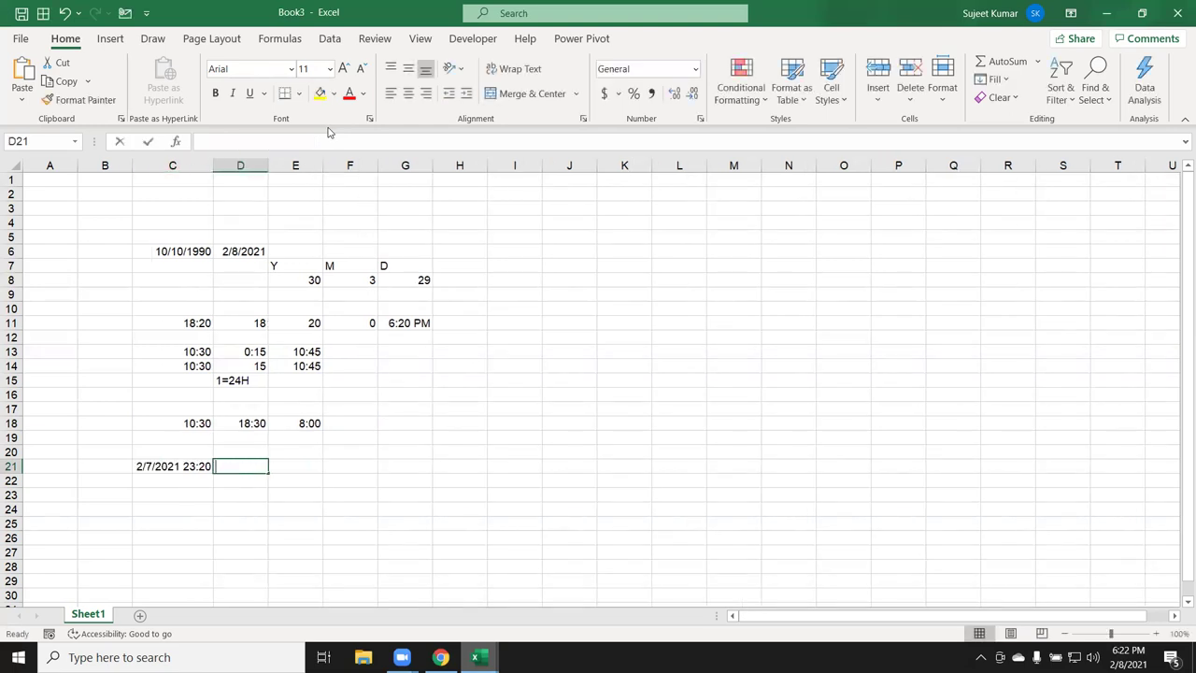
text(2/8 9:30)
key(Return)
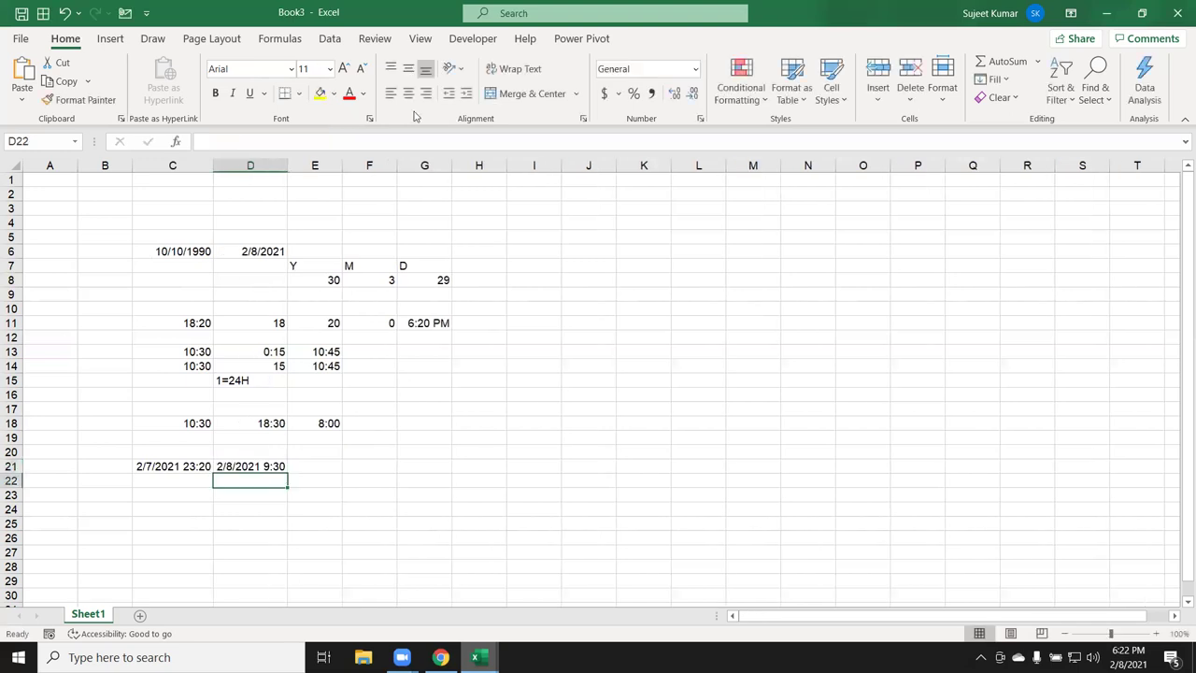
- Enter =D21-C21 in E22, which first shows 0.423611
key(Right)
text(=)
key(Left)
key(Up)
text(-)
key(Left)
key(Left)
key(Up)
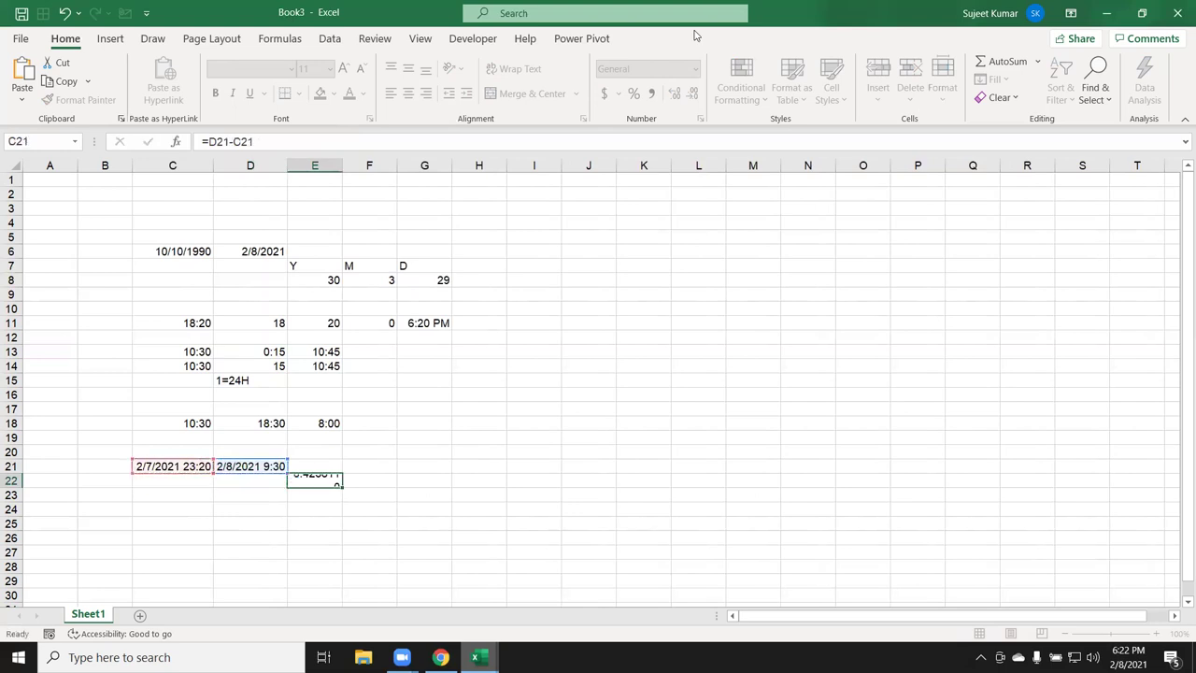
key(Return)
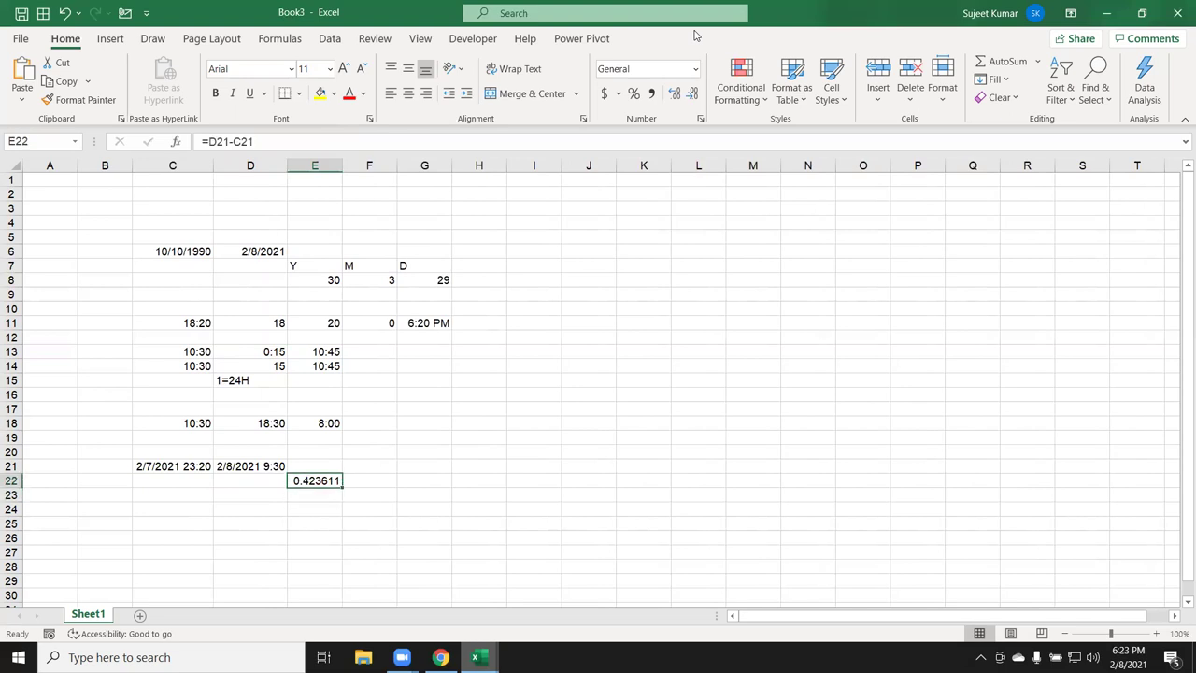
- Format E22 as a time so the difference reads 10:10 AM
key(ctrl+shift+3)
key(ctrl+shift+2)
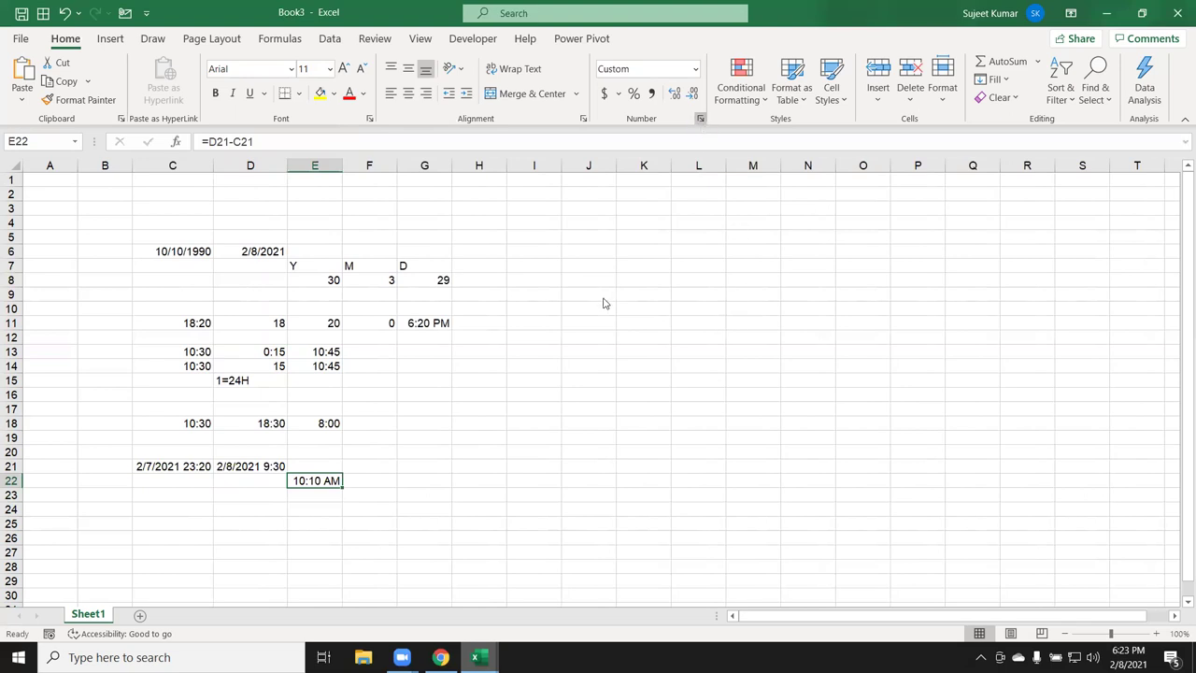
key(ctrl+1)
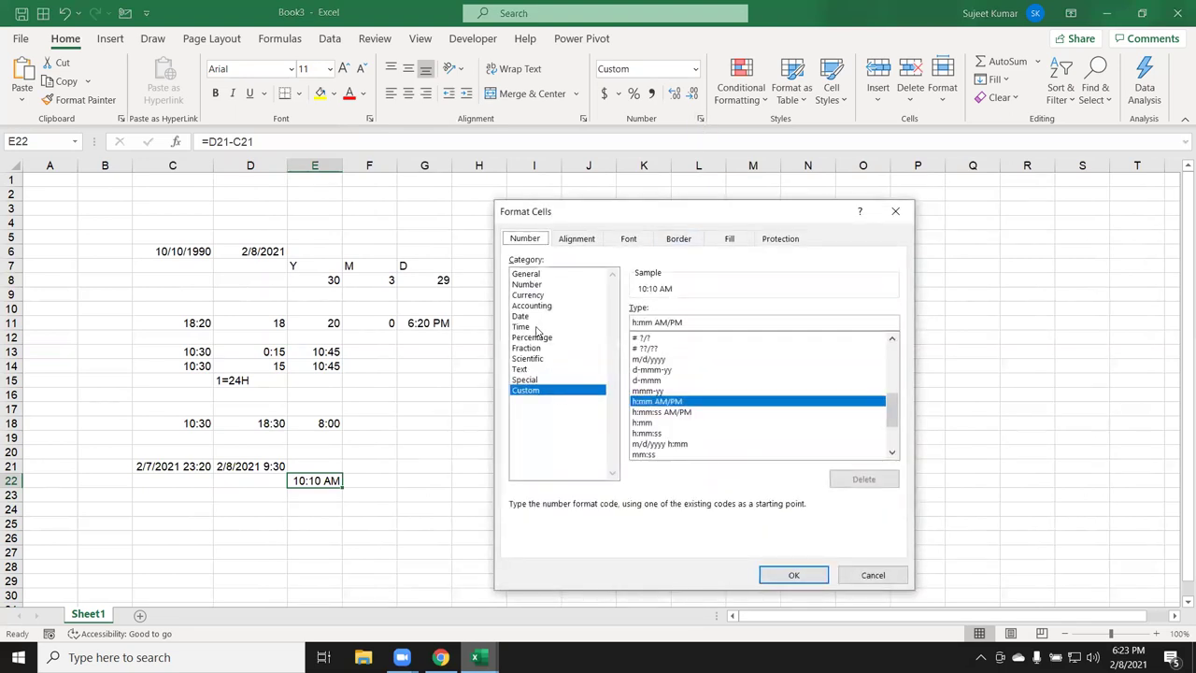
- Apply the 24-hour 13:30 Time format to E22 so it reads 10:10
click(539, 326)
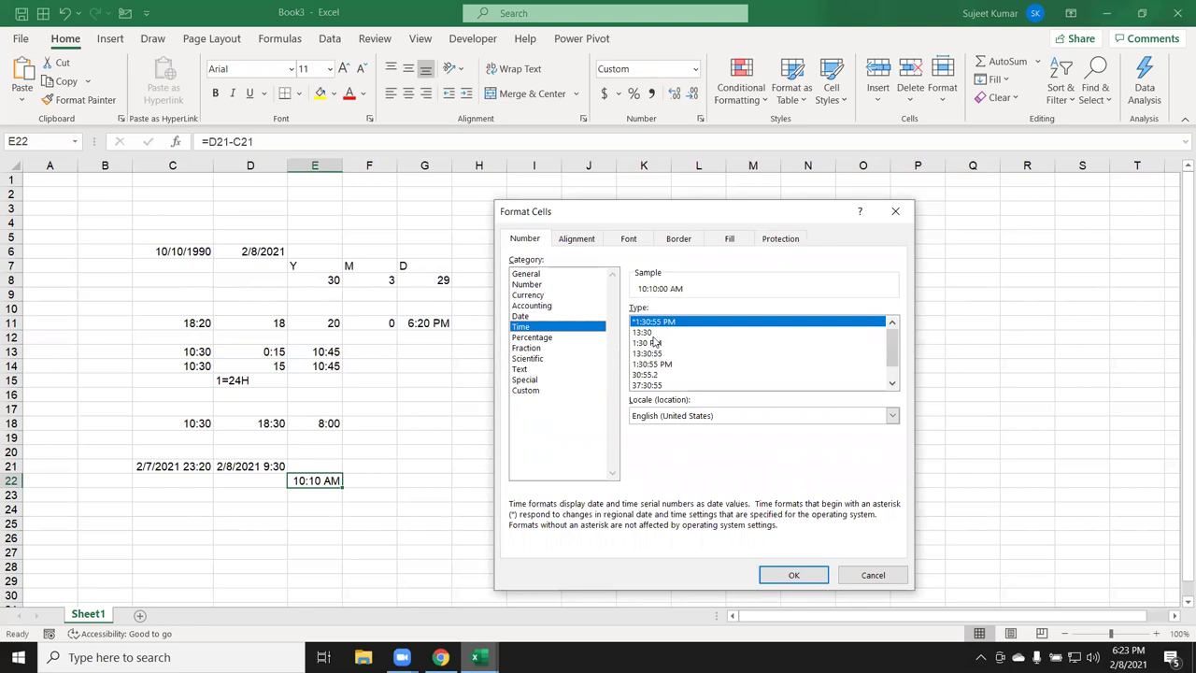
click(653, 333)
click(795, 577)
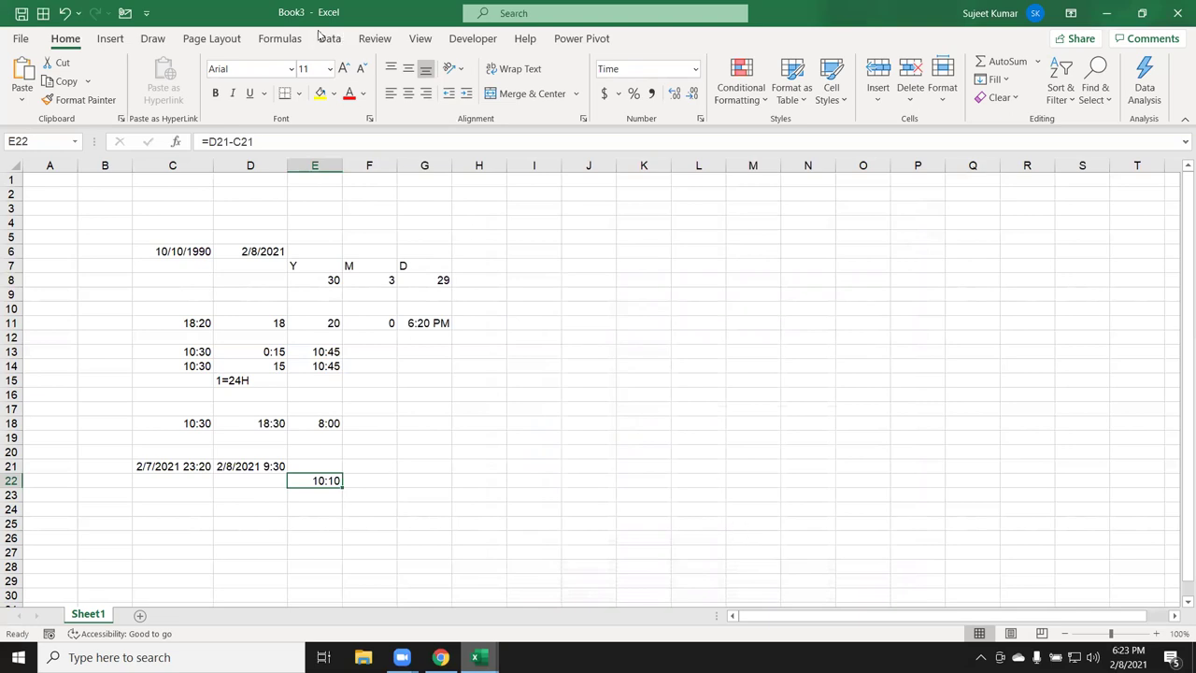
click(280, 38)
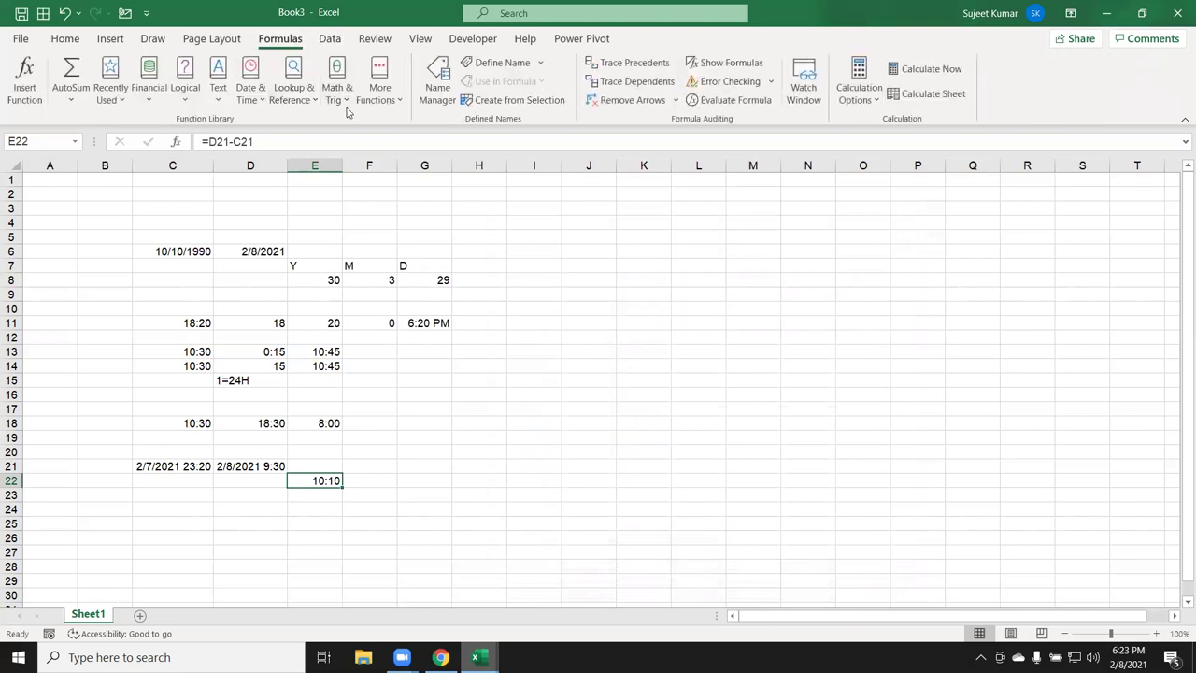
click(251, 92)
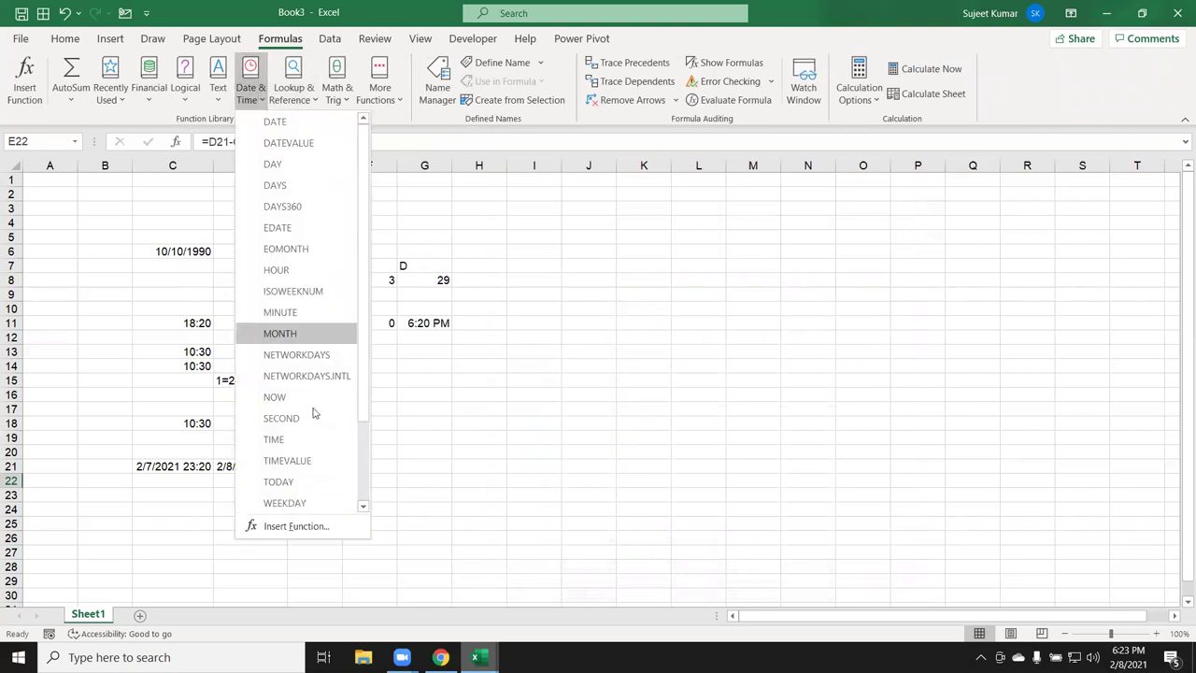
click(577, 323)
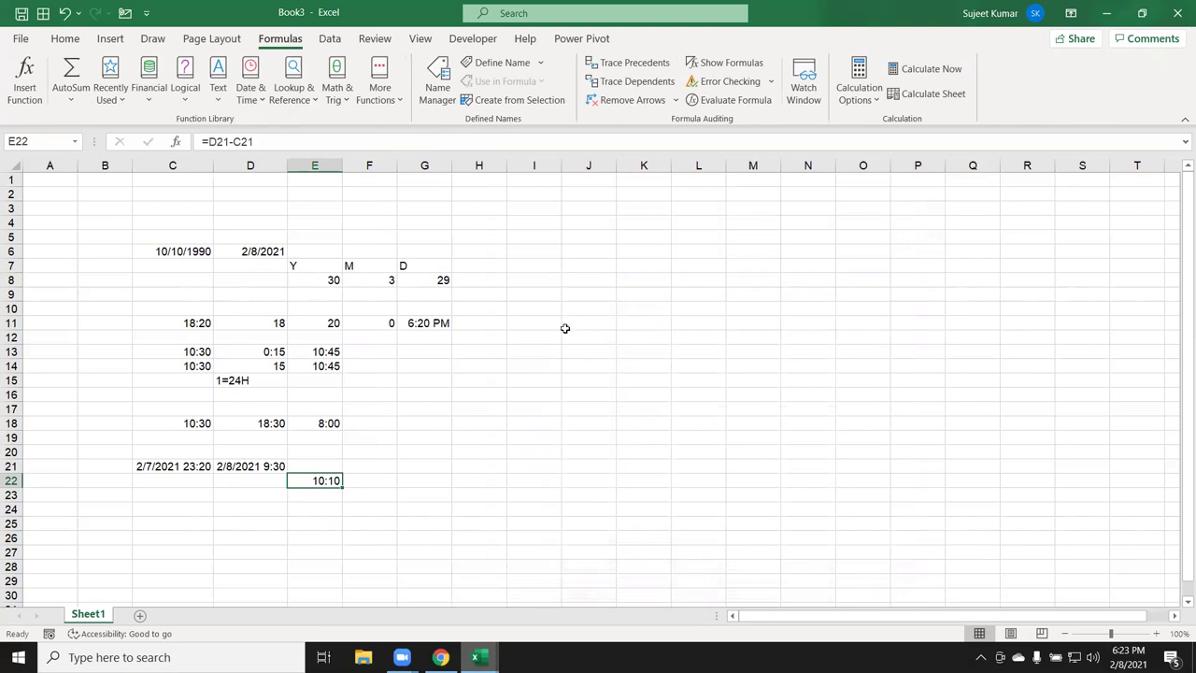
scroll(374, 379, down, 1)
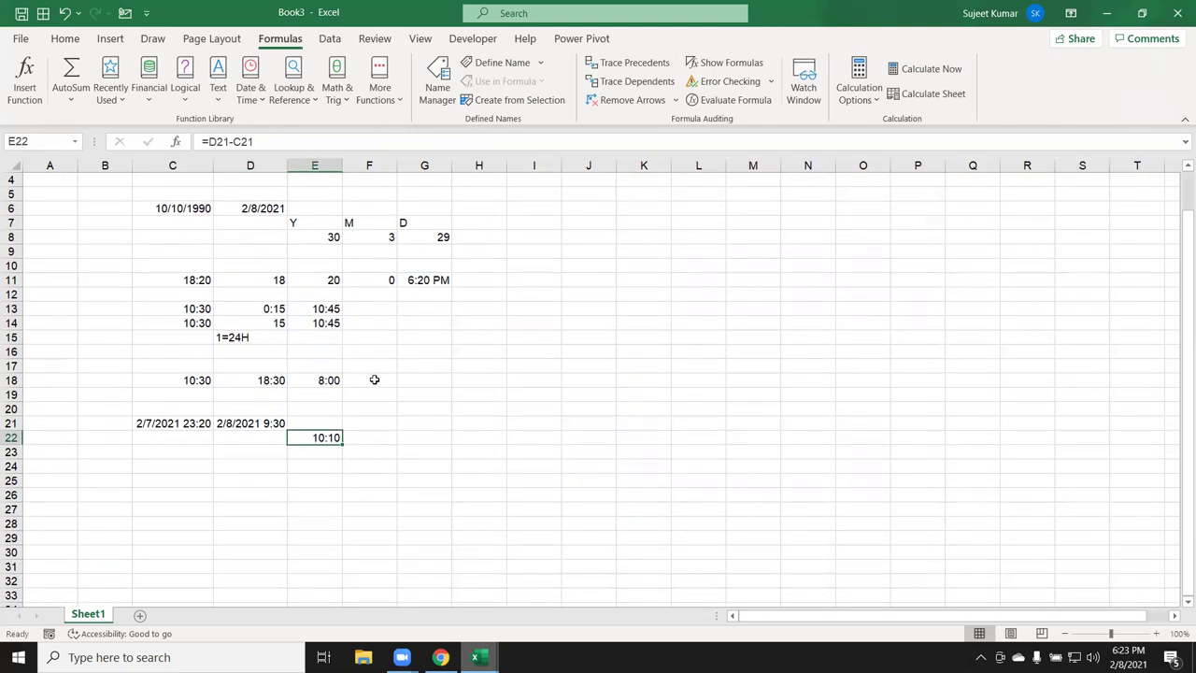
click(245, 424)
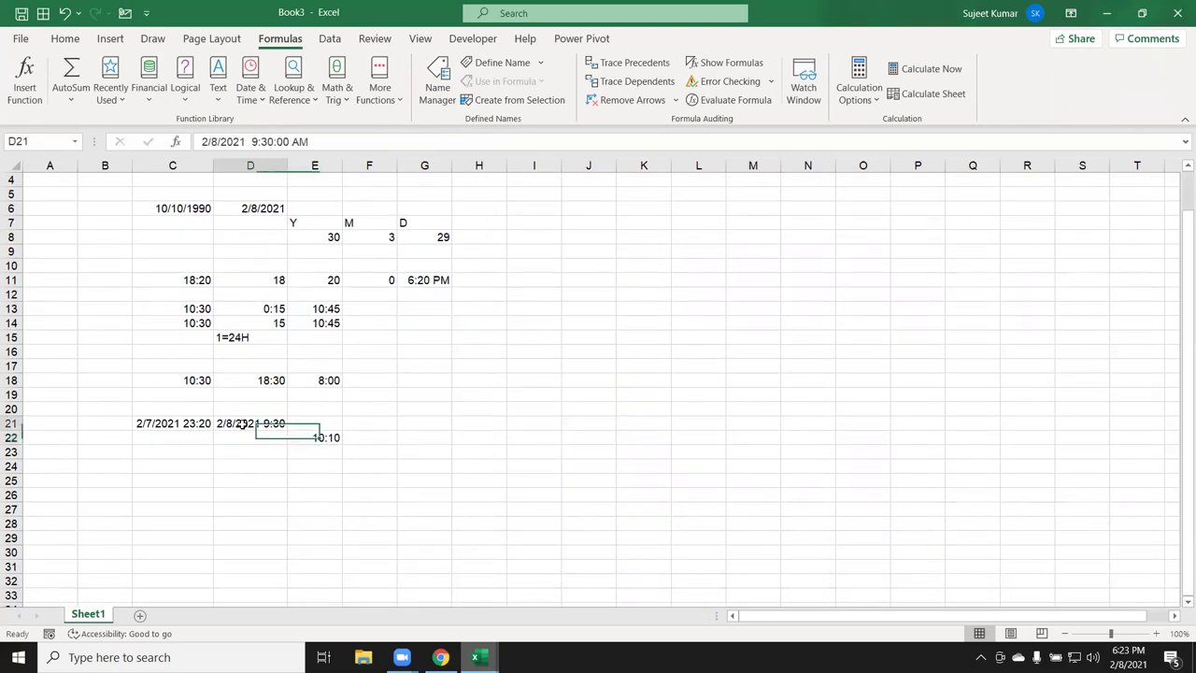
click(299, 438)
click(187, 422)
click(297, 435)
click(267, 411)
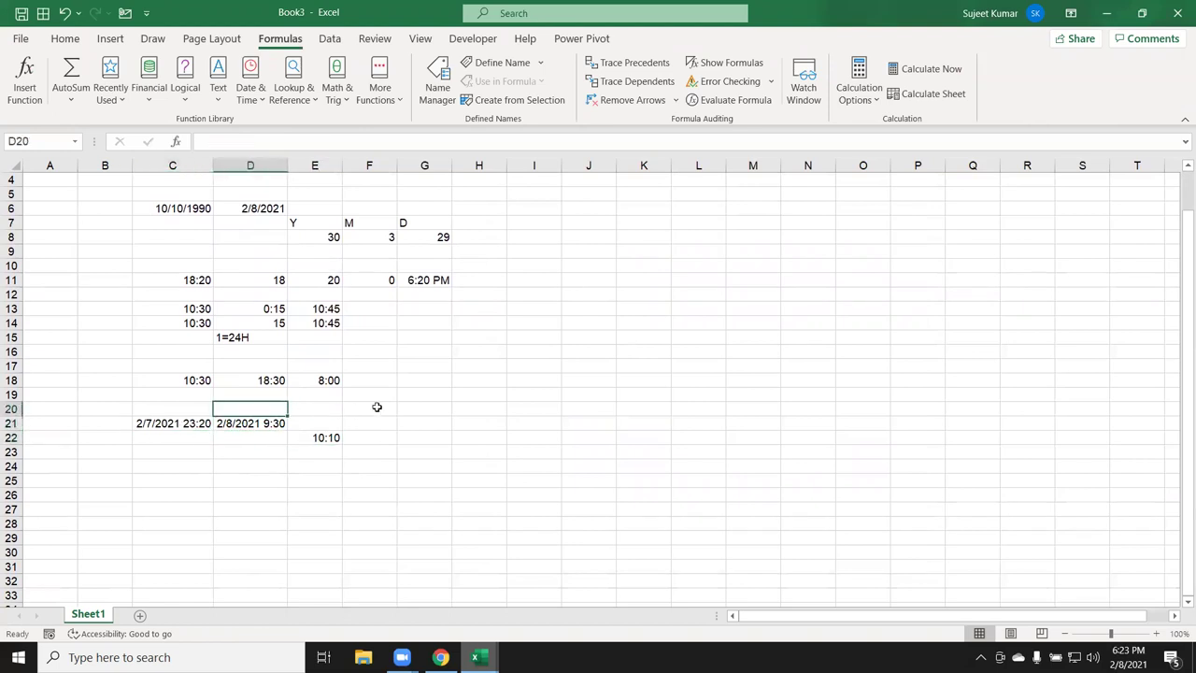
scroll(432, 393, up, 1)
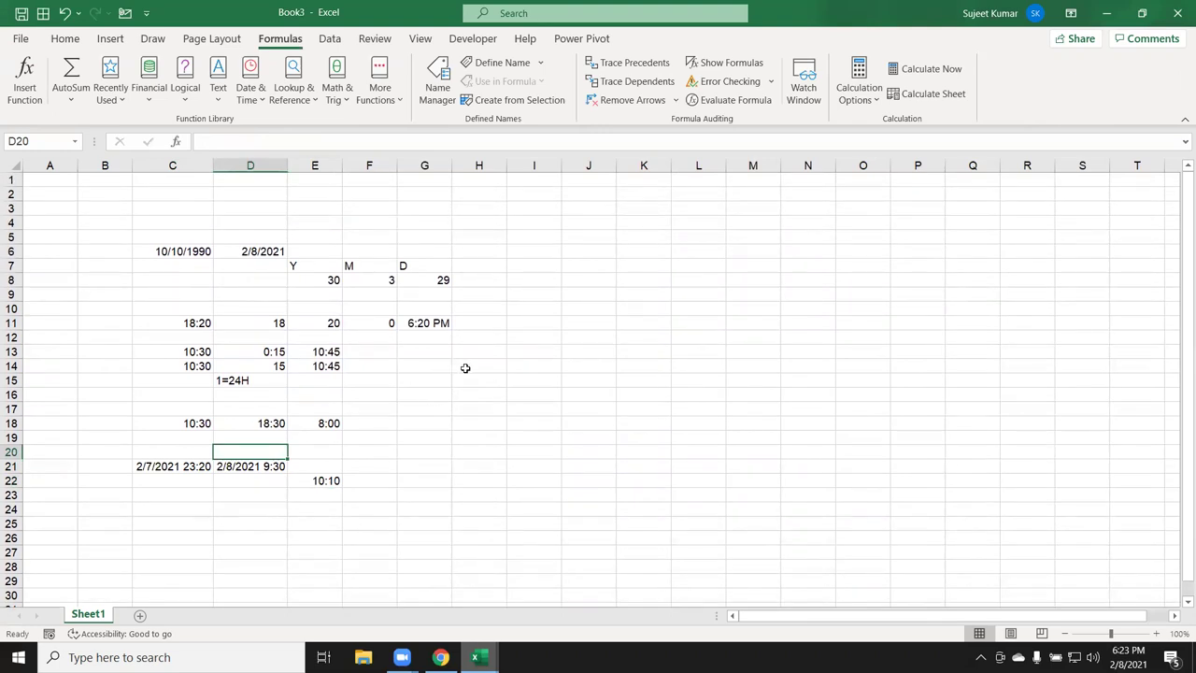
click(527, 354)
text(9:20)
key(Tab)
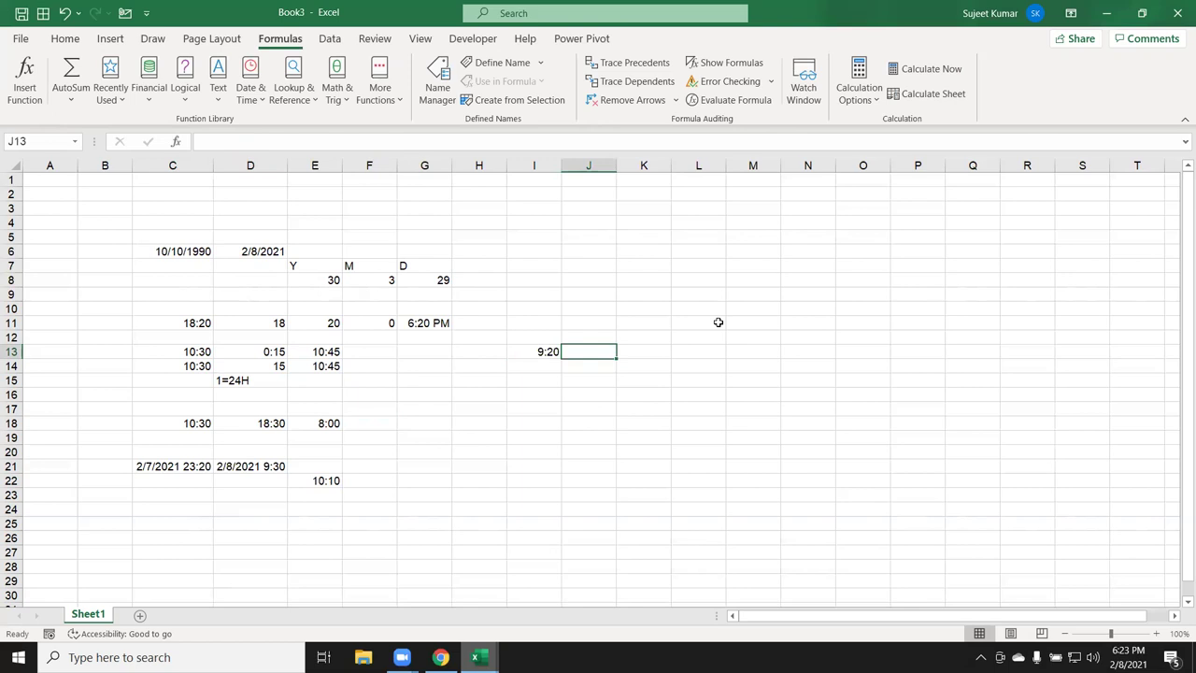
text(12:30)
key(Return)
key(Down)
text(=)
key(Up)
key(Up)
text(-)
key(Left)
key(Up)
key(Up)
key(Return)
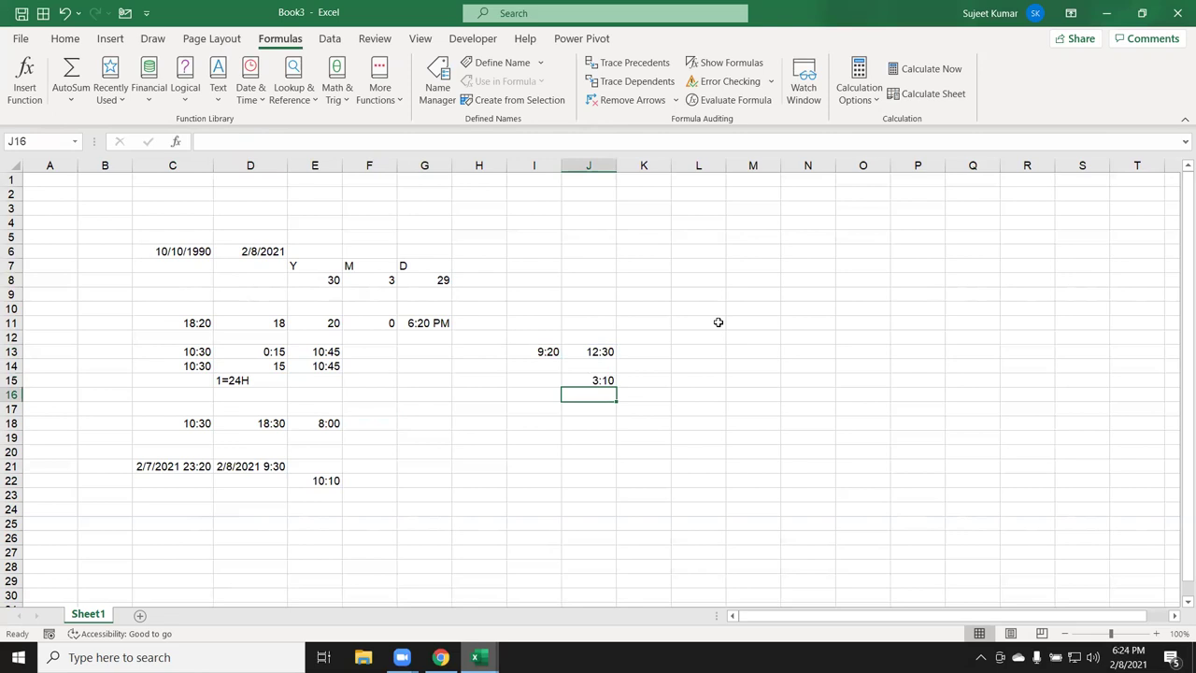
text(=)
key(Up)
key(Up)
key(Up)
text(+)
key(Left)
key(Up)
key(Up)
key(Up)
key(BackSpace)
key(BackSpace)
key(BackSpace)
key(BackSpace)
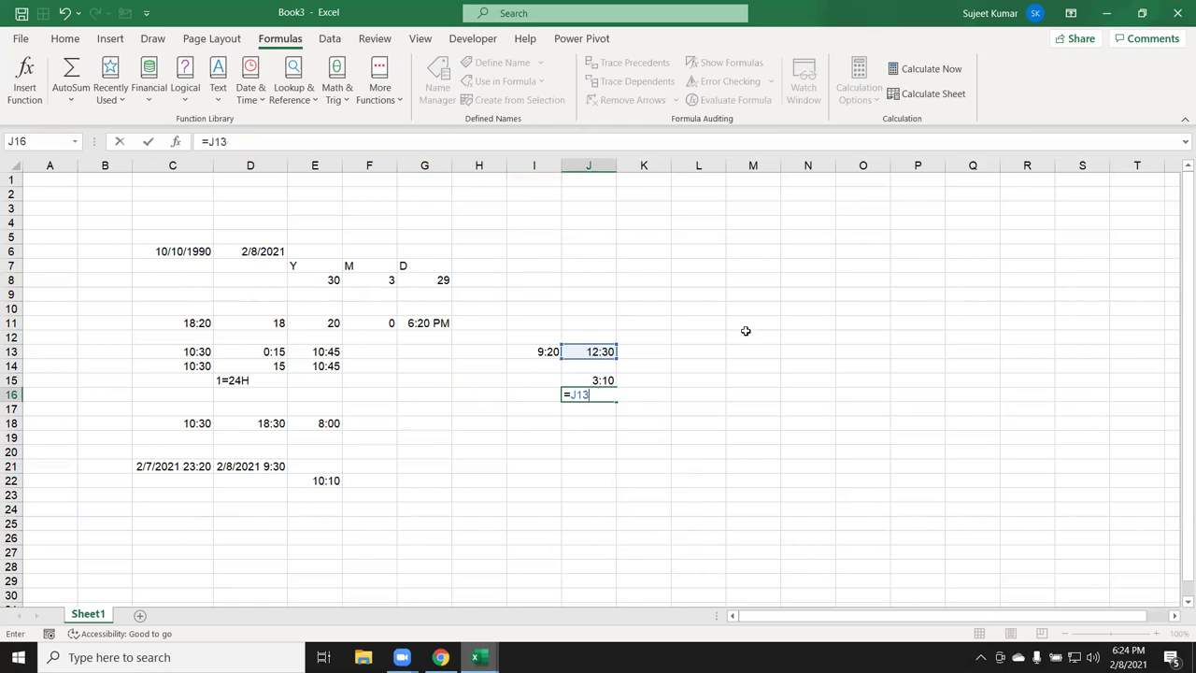
key(BackSpace)
key(BackSpace)
key(BackSpace)
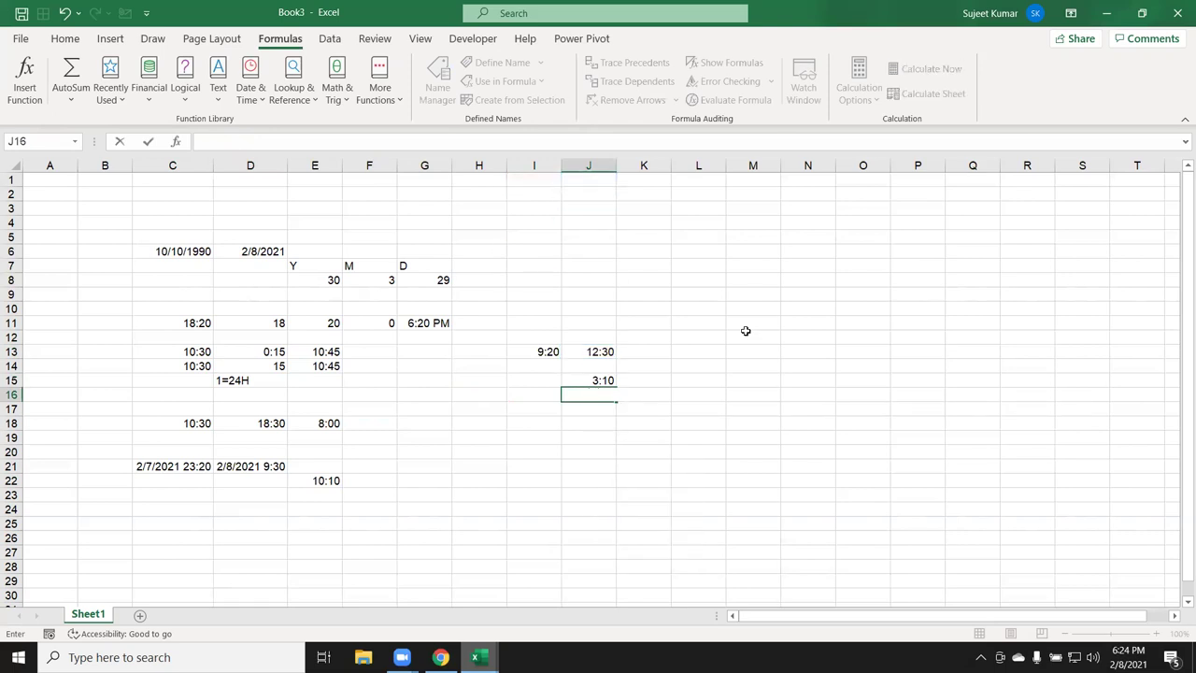
text(=)
- Enter =I13-J13 in J16, which shows ######## even after widening column J
click(540, 351)
text(-)
click(586, 349)
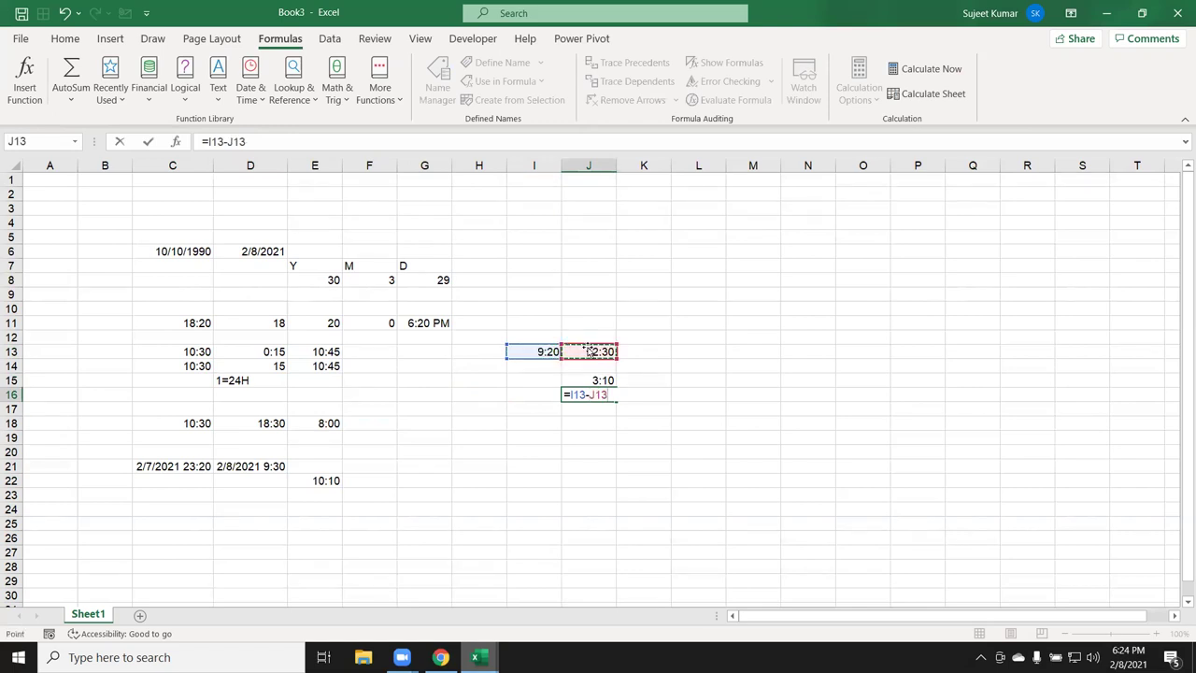
key(Return)
key(Up)
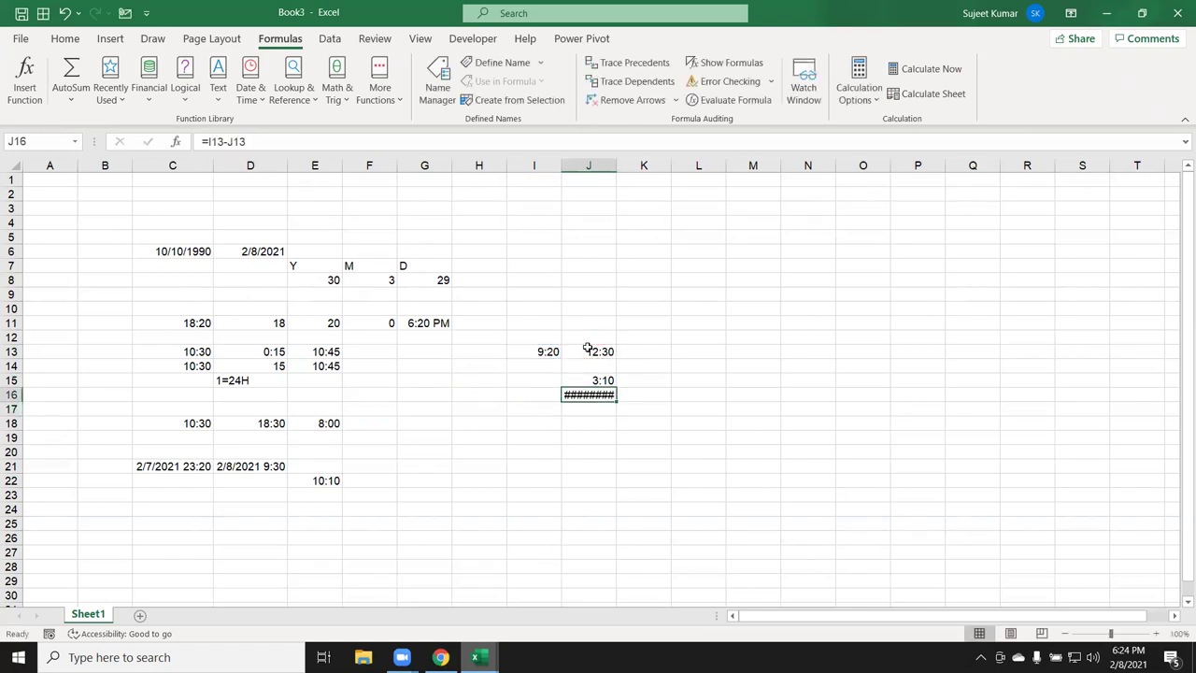
mouse_move(617, 166)
mouse_down()
mouse_move(654, 171)
mouse_move(595, 168)
mouse_move(616, 170)
mouse_up()
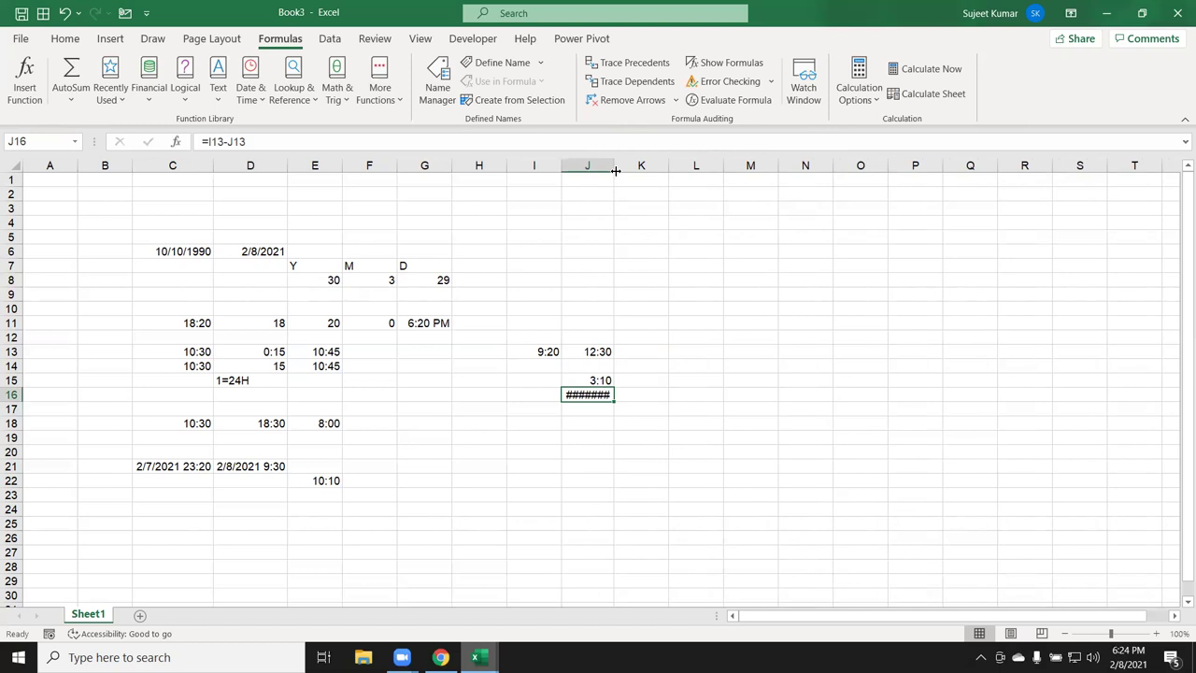
- Review the times in I13 and J13 and the formulas in J15 and J16
key(Up)
key(Up)
key(Left)
key(Up)
key(Right)
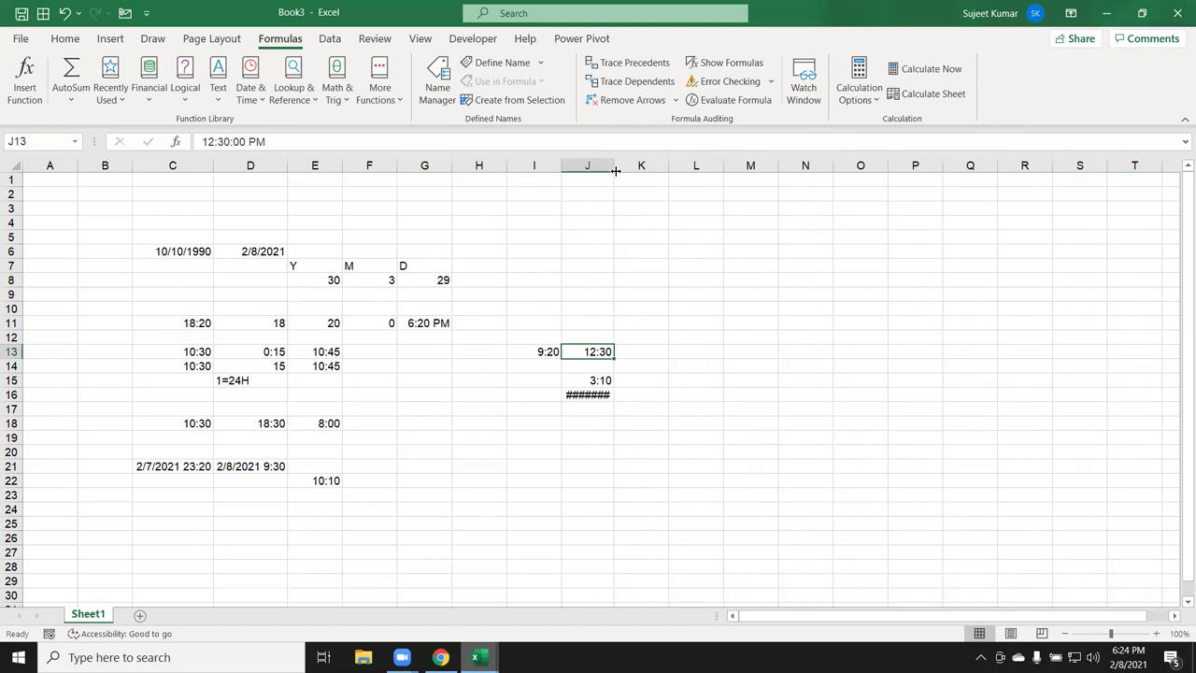
key(Up)
key(Down)
key(Left)
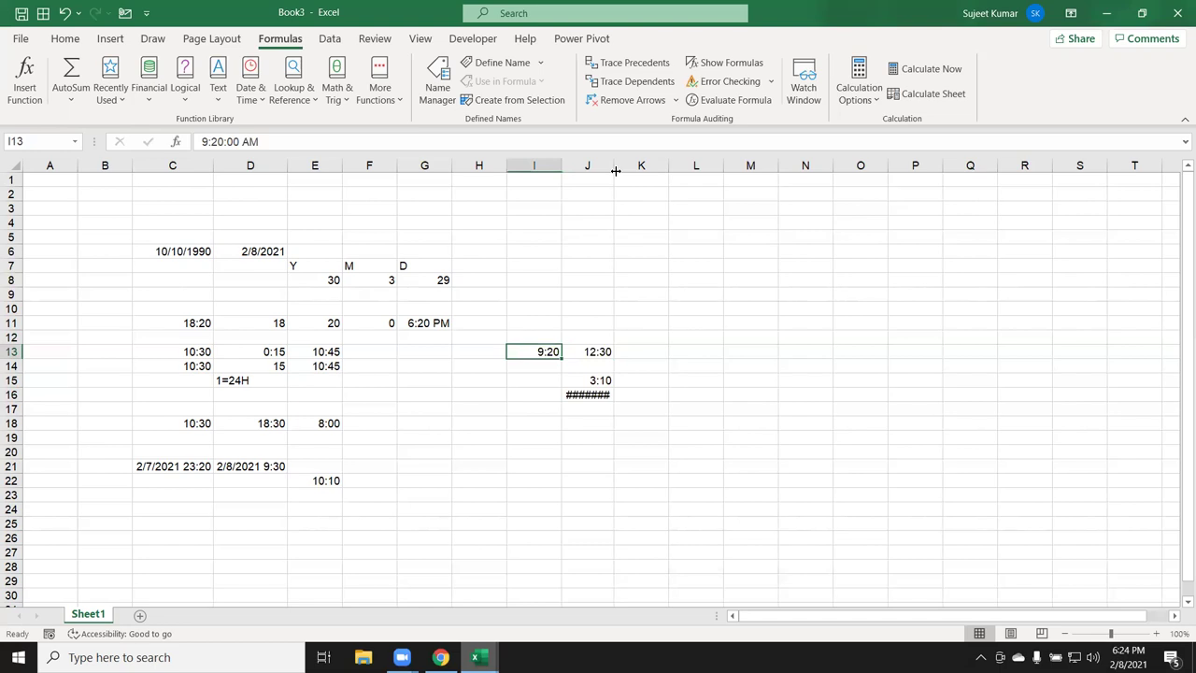
key(Right)
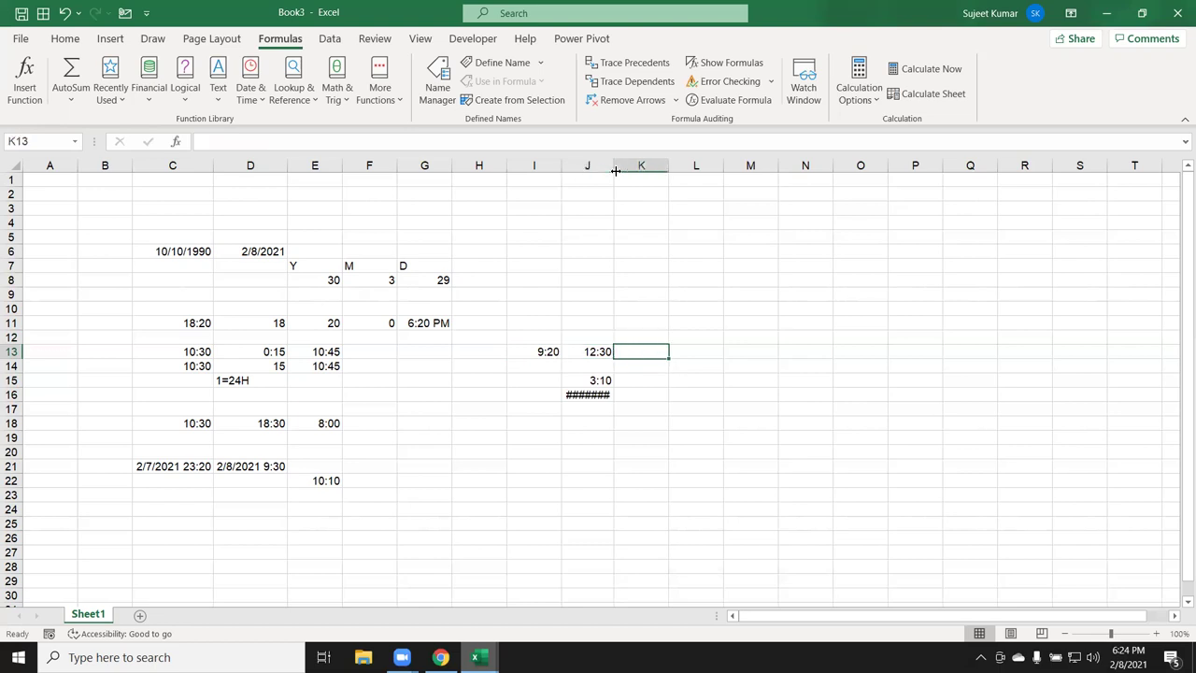
key(Left)
key(Down)
key(Down)
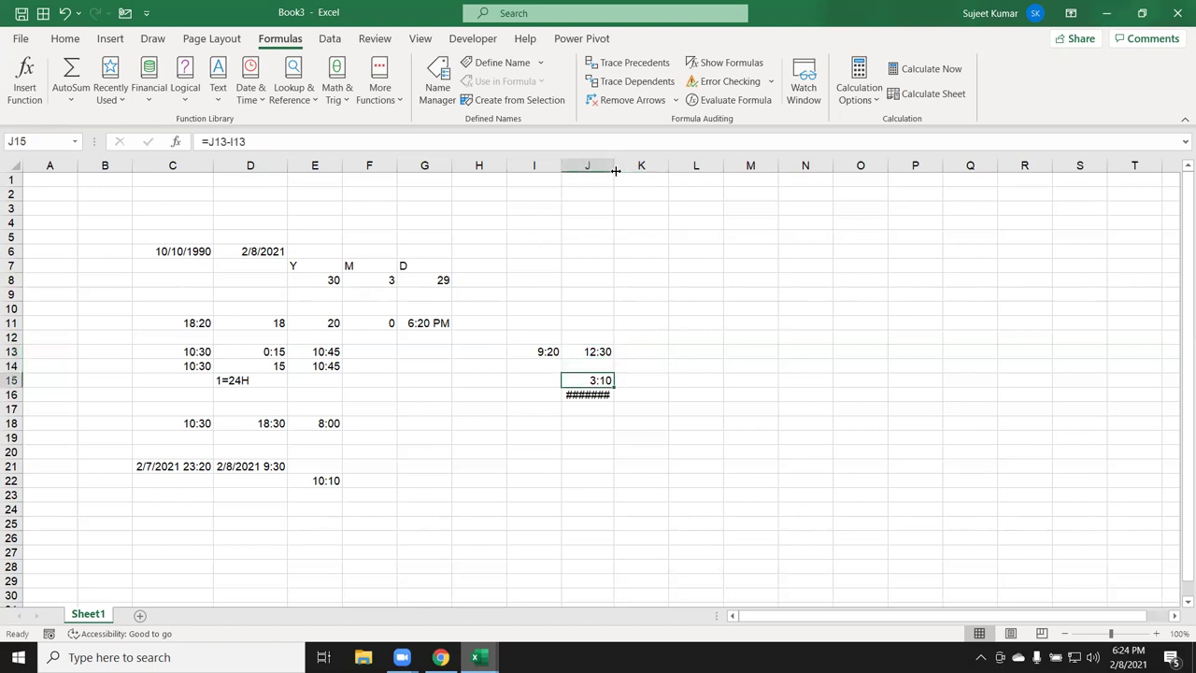
key(Down)
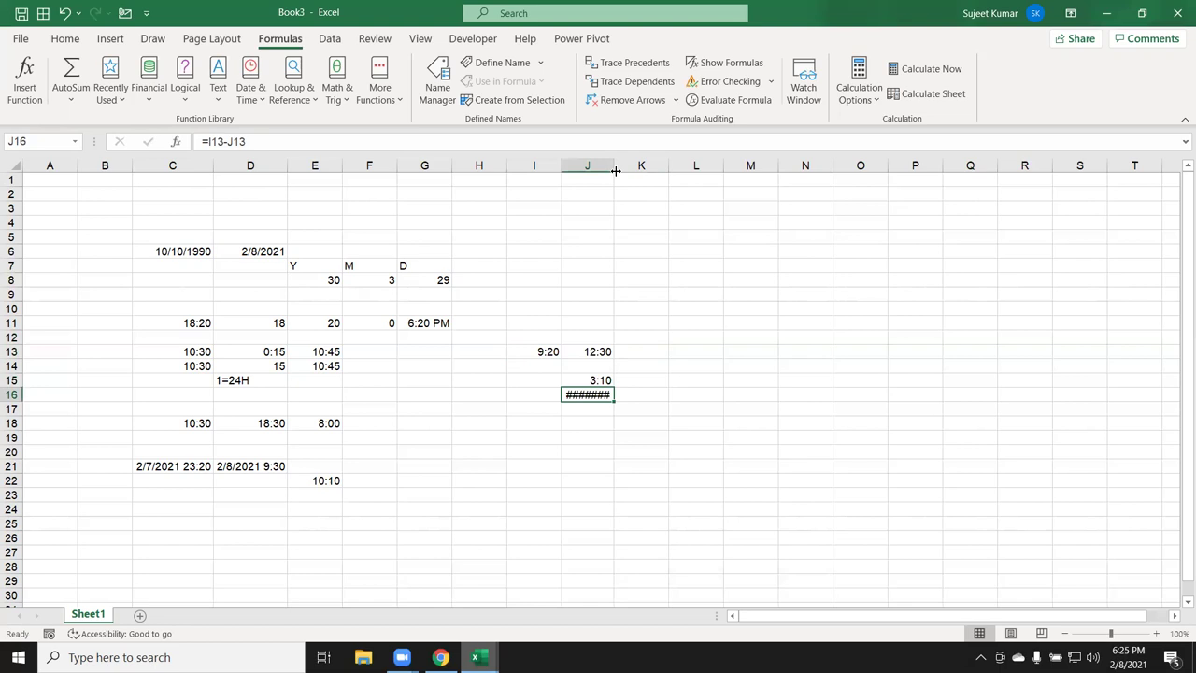
key(Left)
key(Left)
key(Left)
key(Left)
key(Left)
key(Left)
key(Up)
key(Up)
key(Up)
key(Up)
key(Up)
key(Up)
key(Up)
key(Up)
- Set D8 to =C6 showing 10/10/1990, then try negating J15's formula and undo it
text(=)
key(Up)
key(Up)
key(Left)
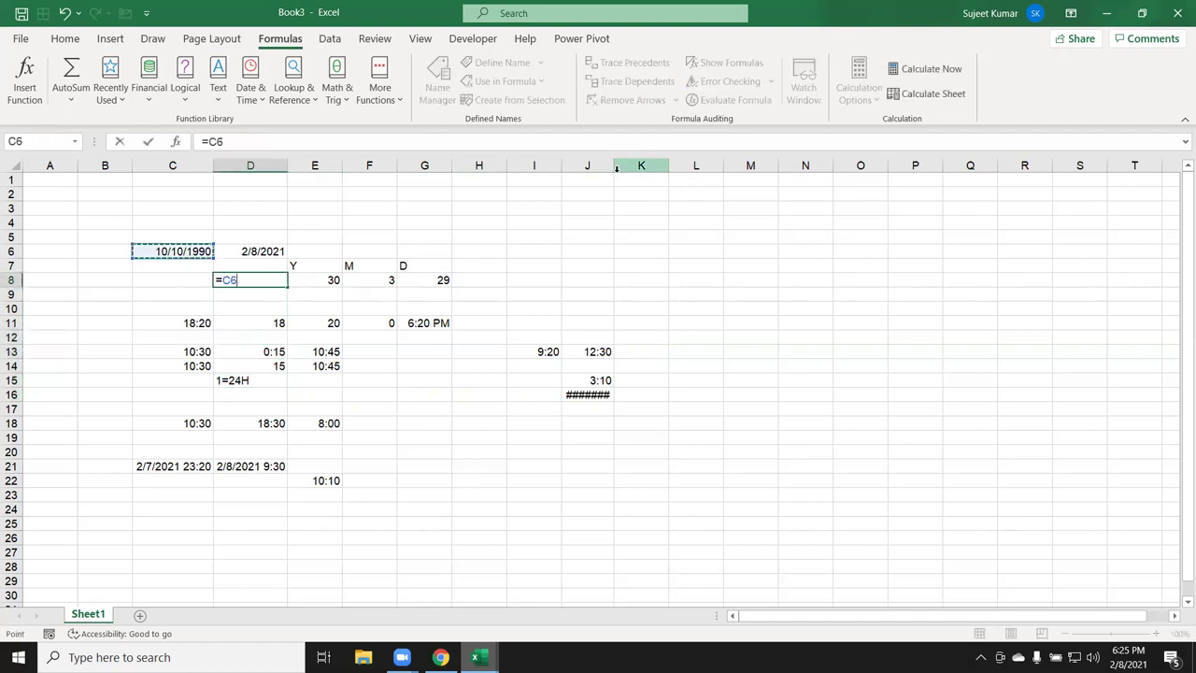
key(Return)
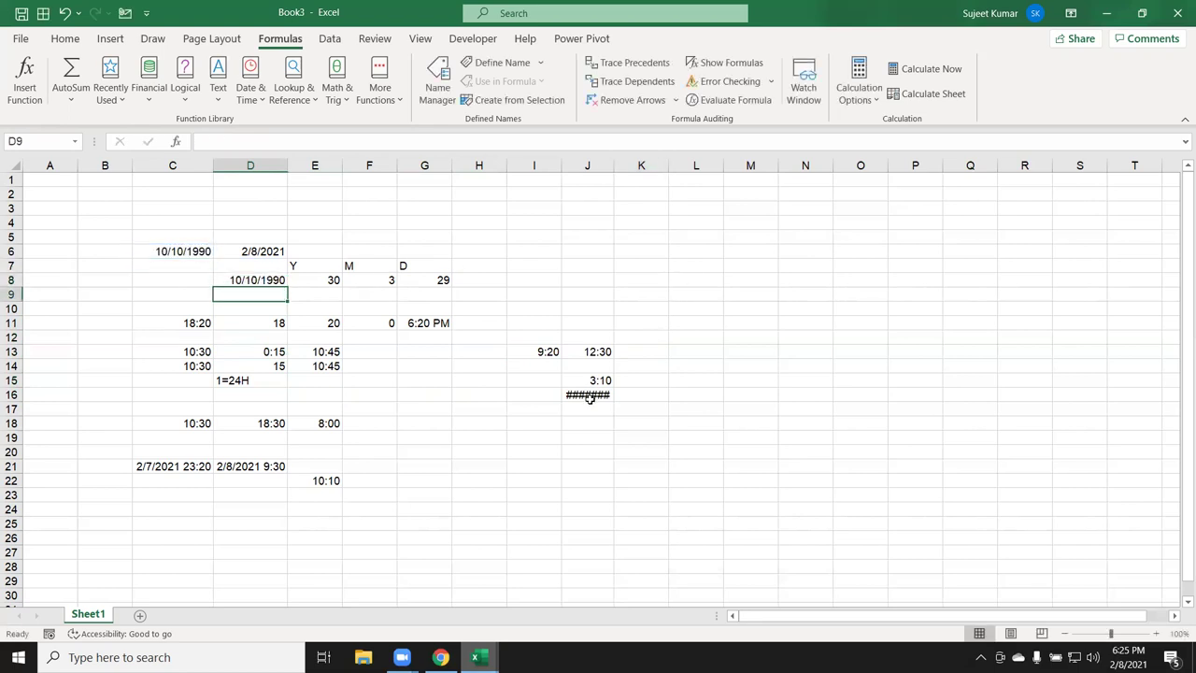
click(590, 382)
click(209, 141)
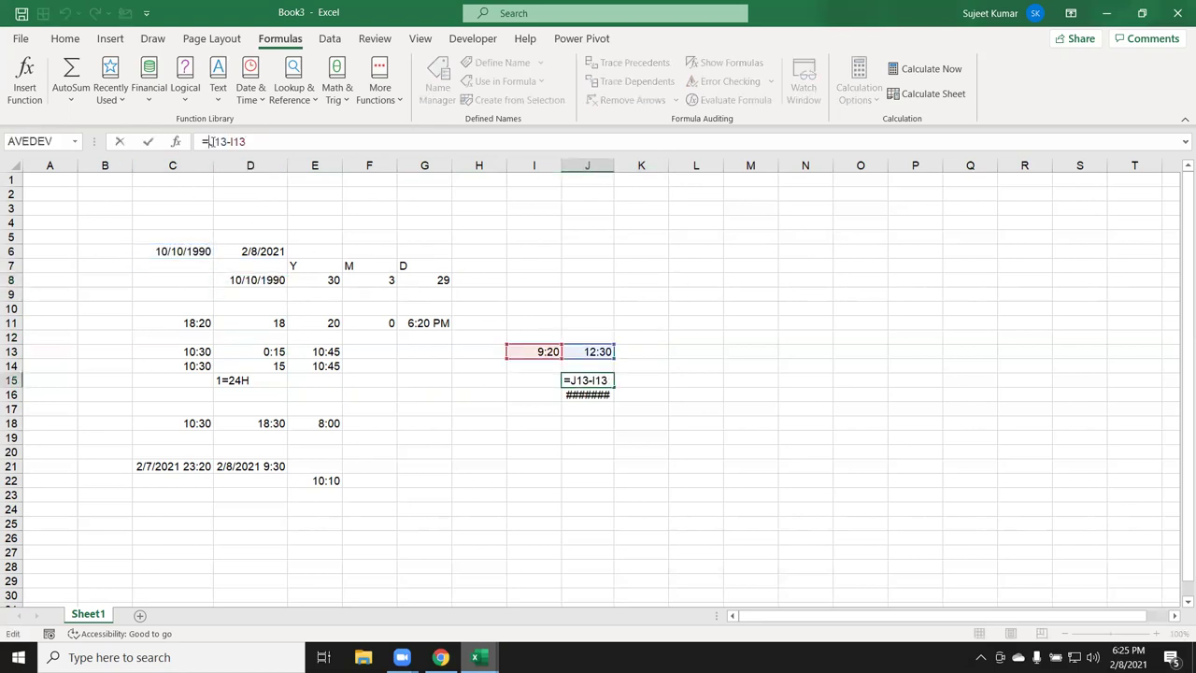
text(-)
key(ctrl+Return)
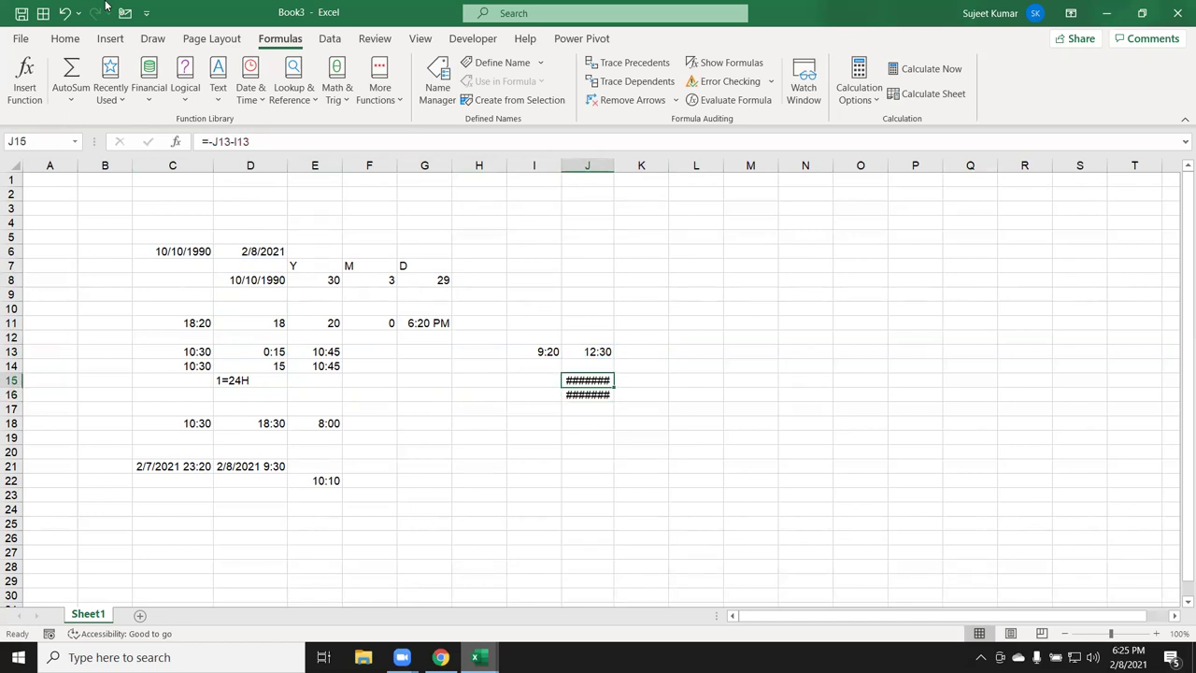
key(ctrl+z)
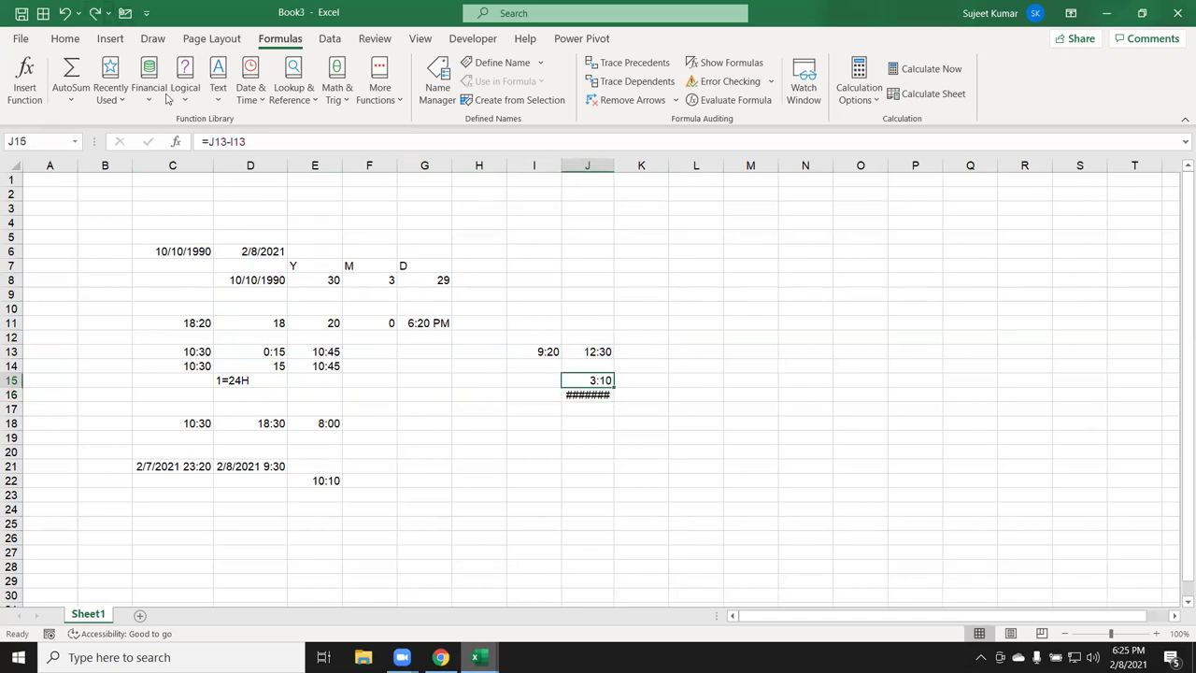
- Negate J15's formula once more, then undo so it stays =J13-I13 at 3:10
click(207, 142)
text(-)
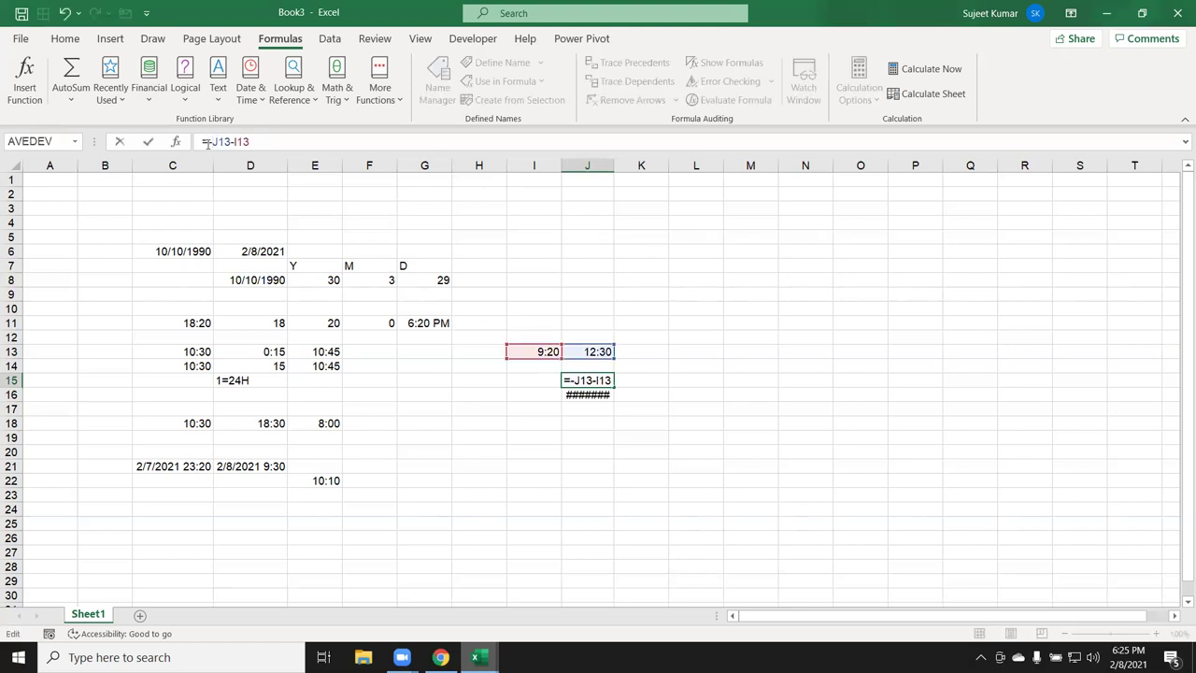
key(Return)
key(Up)
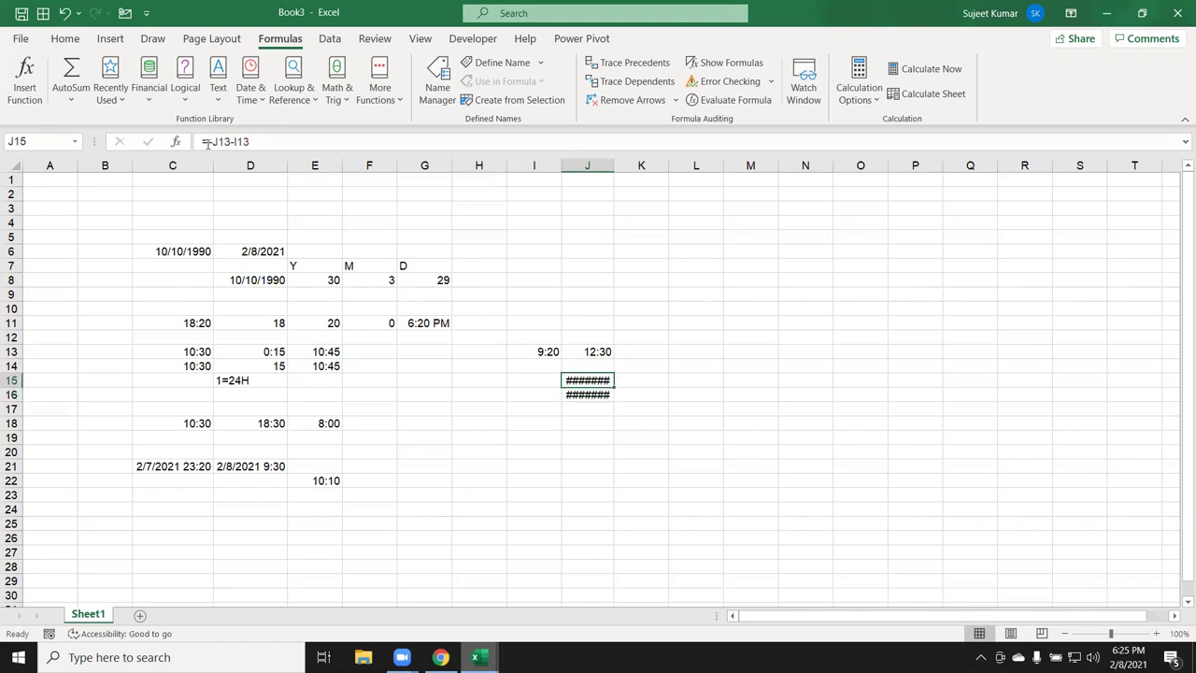
key(ctrl+z)
- Enter 45:20 in L8, displaying 45:20:00, and the label Mt in M10
click(697, 284)
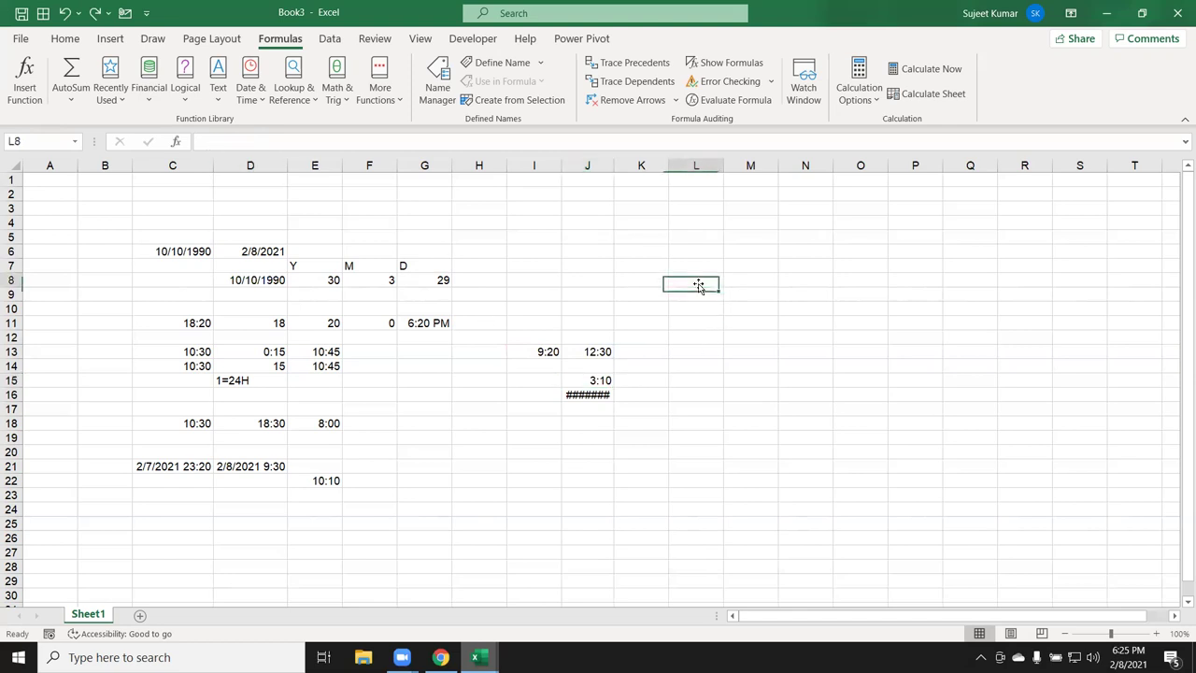
text(45:20)
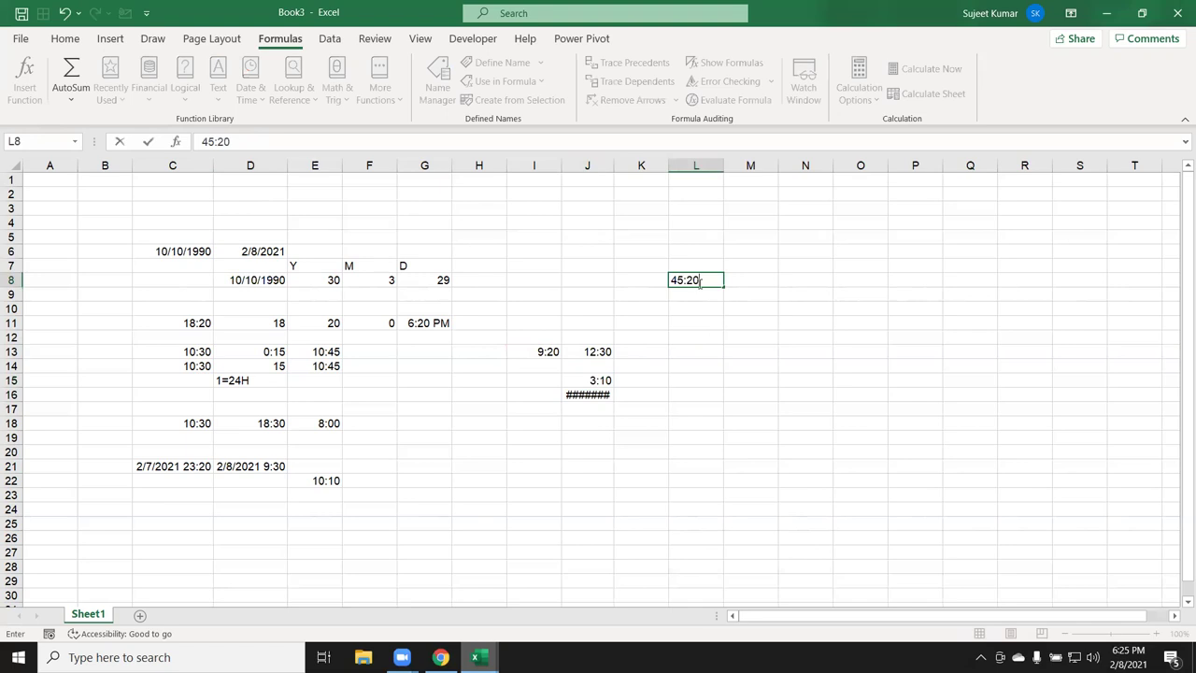
key(Return)
click(753, 305)
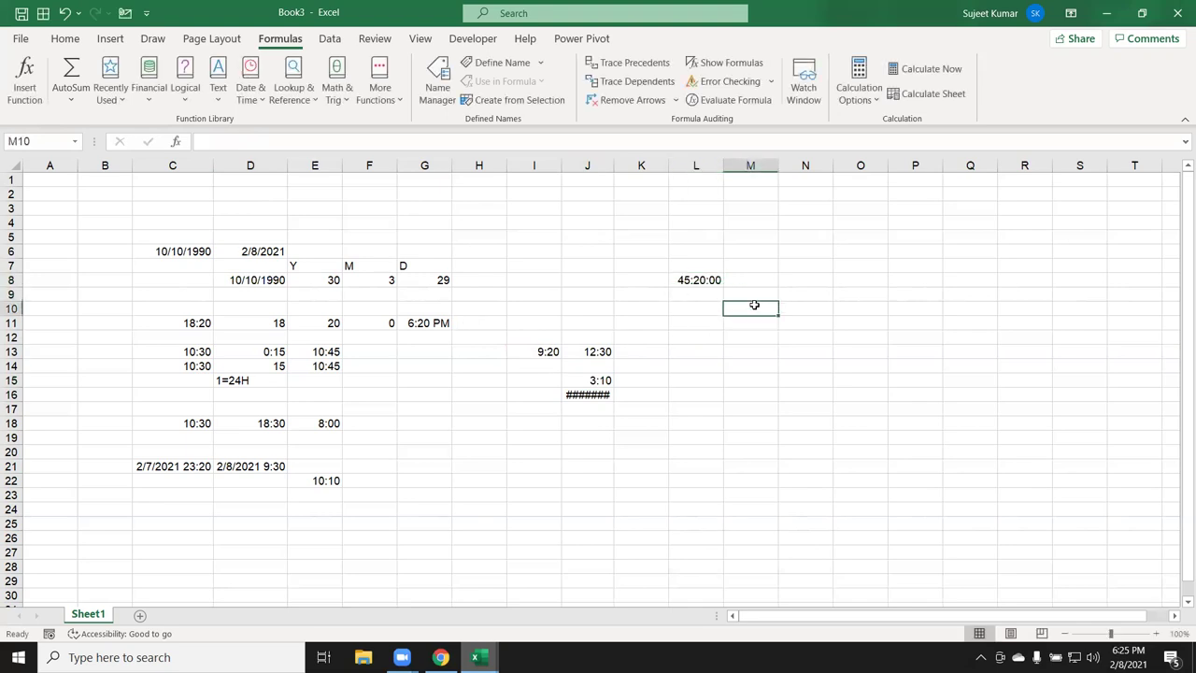
text(Mt)
key(Return)
click(755, 306)
key(Up)
key(Up)
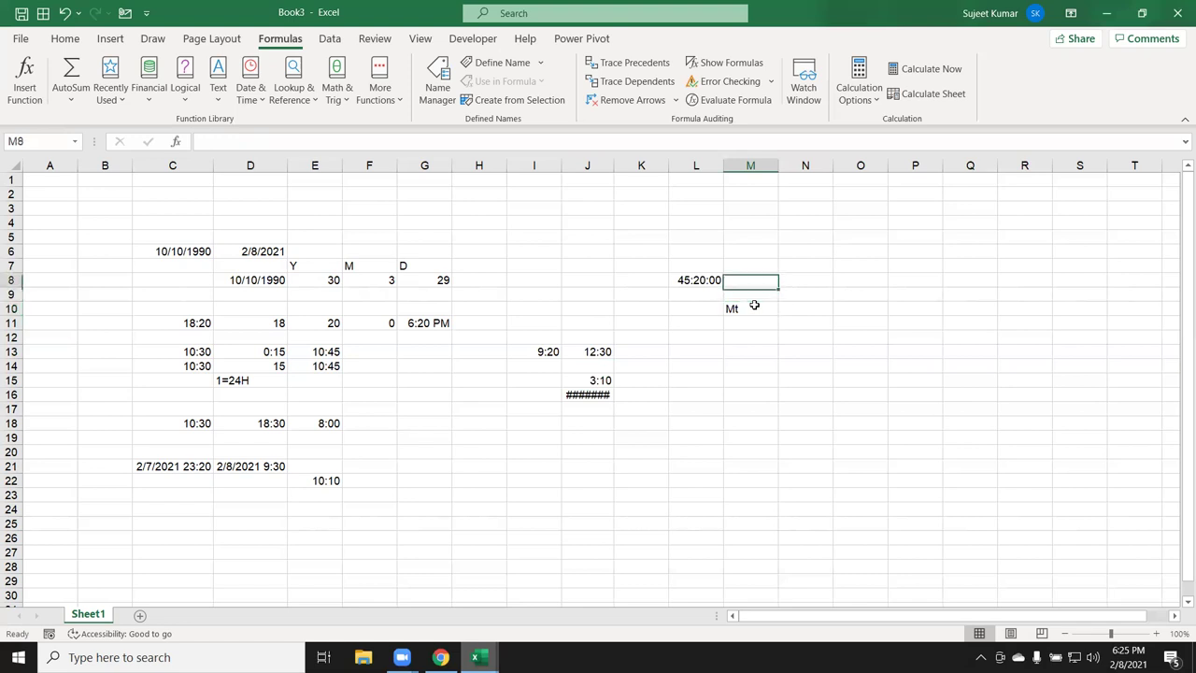
key(Left)
key(Down)
click(754, 304)
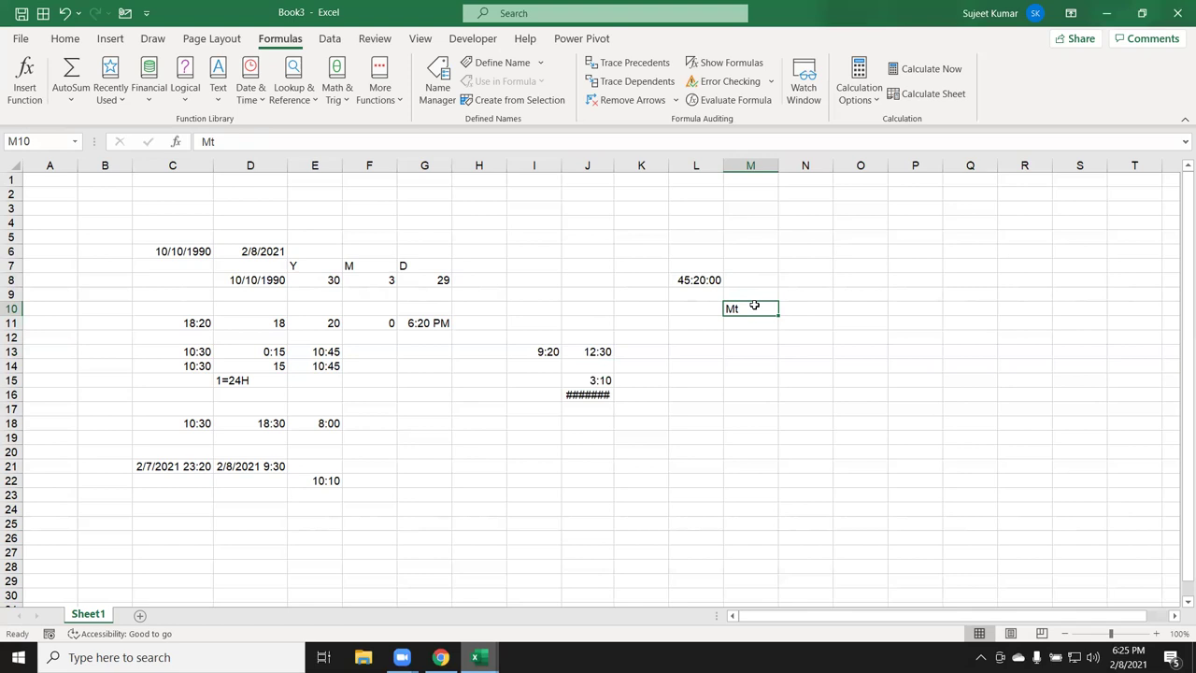
- Select J15:K15, where the 3:10 difference sits
key(Down)
key(Down)
key(Left)
key(Left)
key(Down)
key(Down)
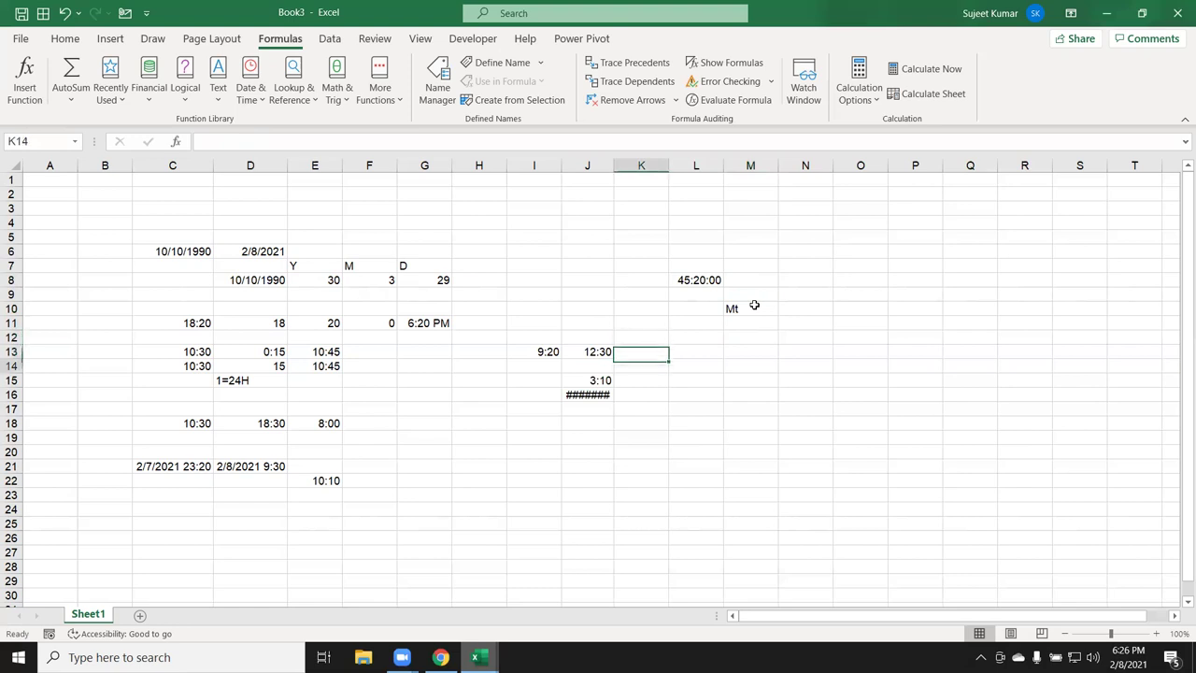
key(Down)
key(Left)
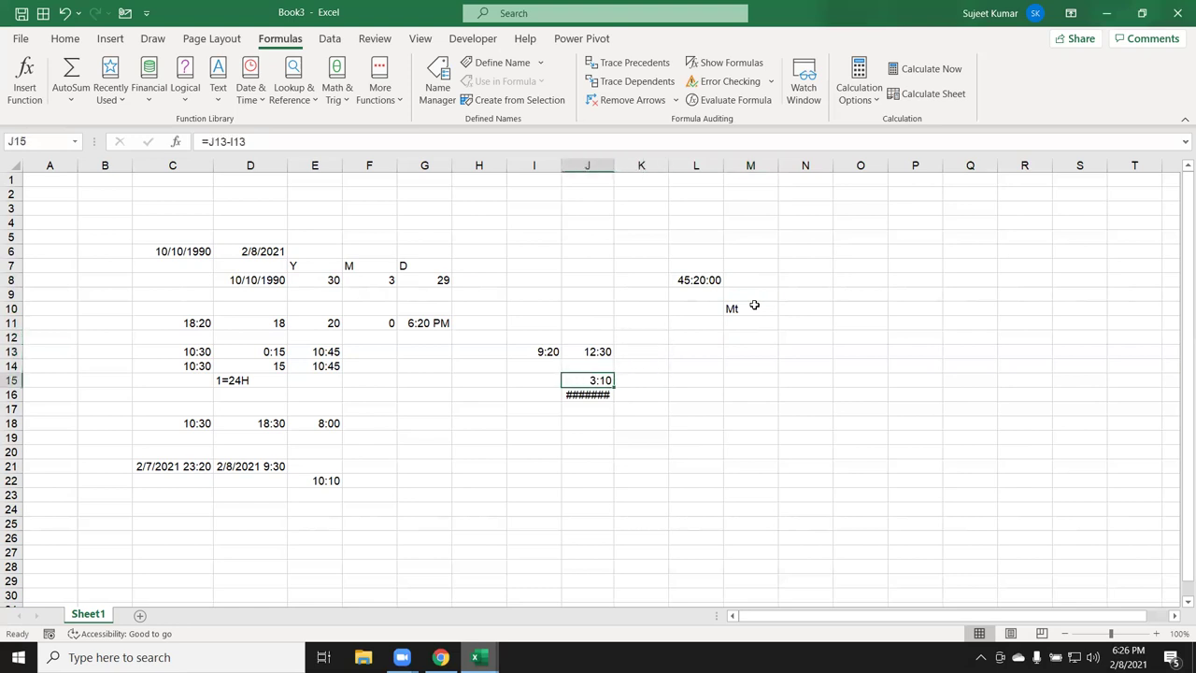
key(shift+Right)
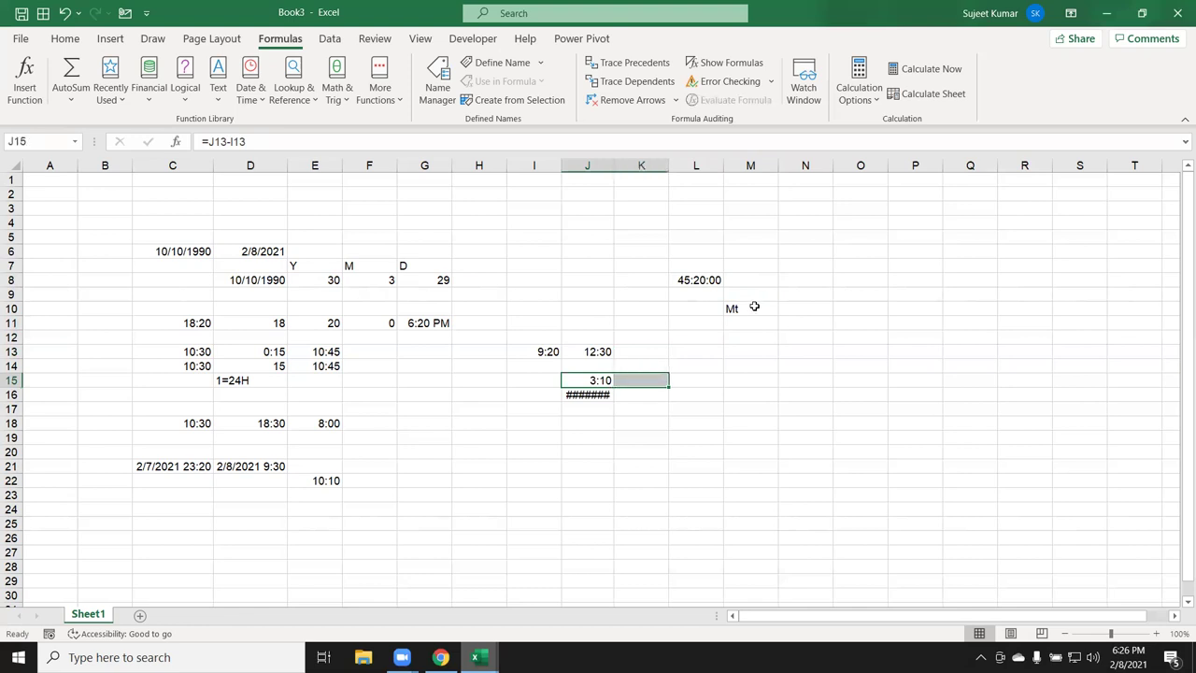